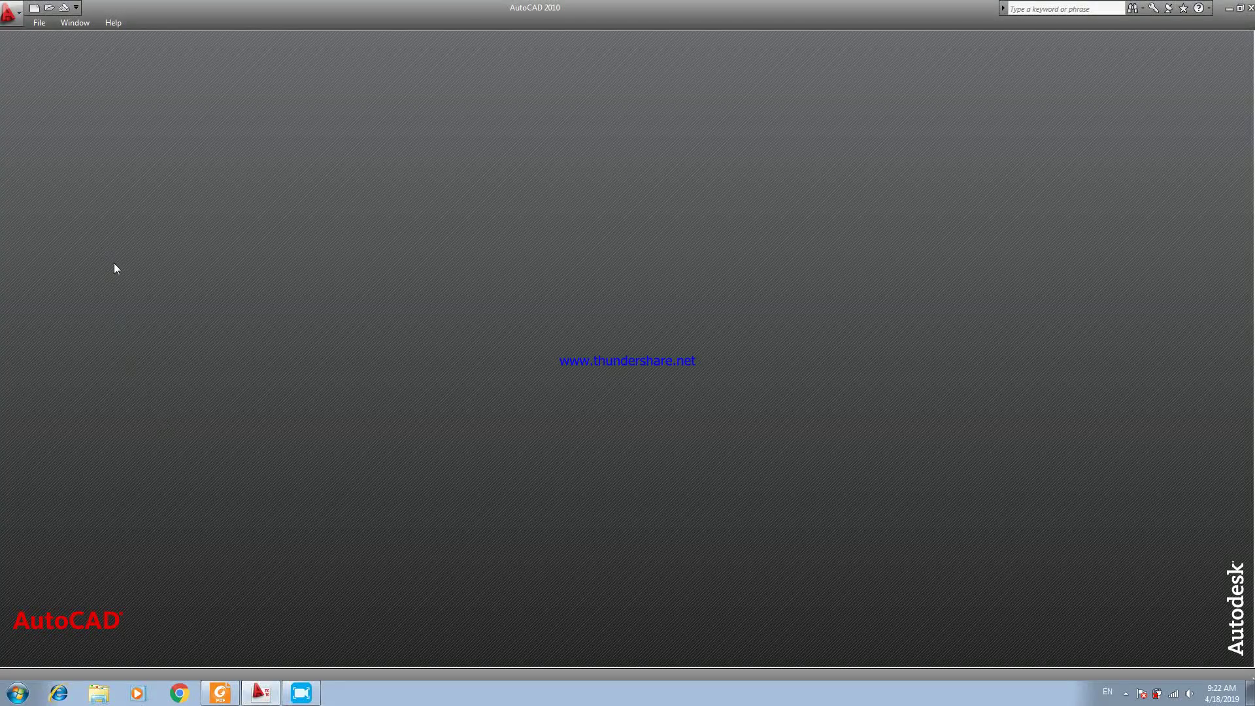
# Create a new drawing from the acadiso template.
pyautogui.click(7, 13)
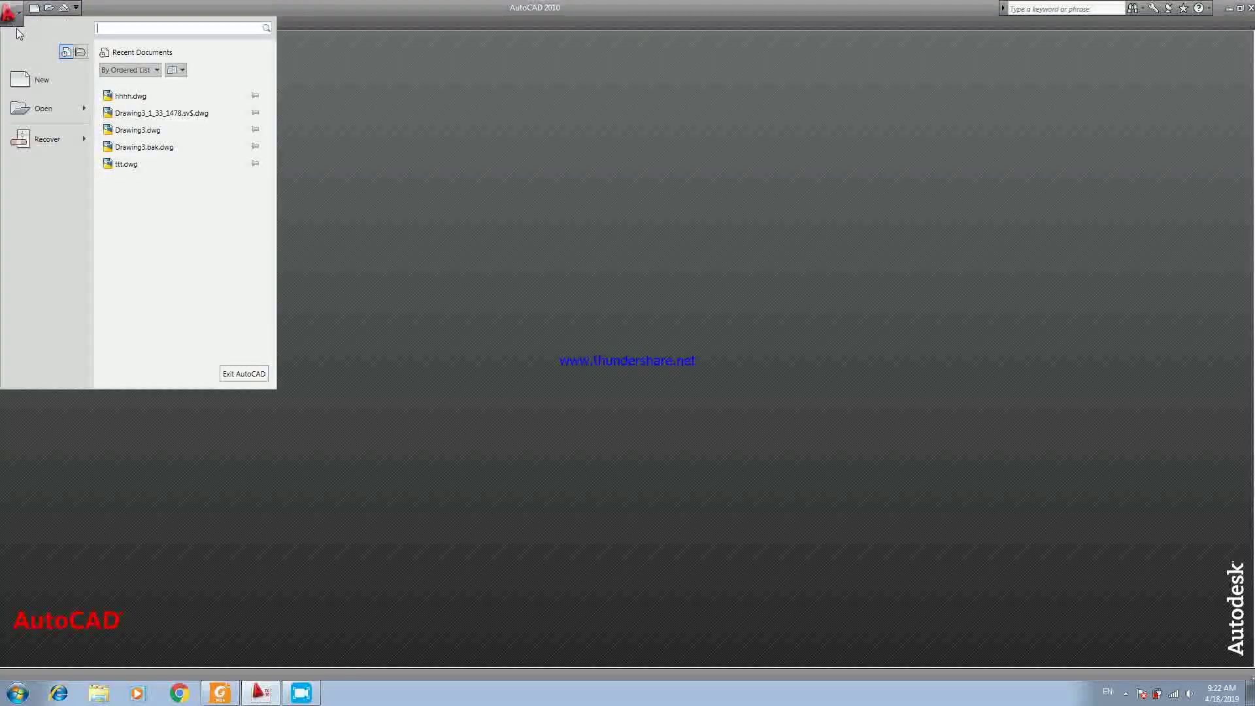
pyautogui.click(29, 82)
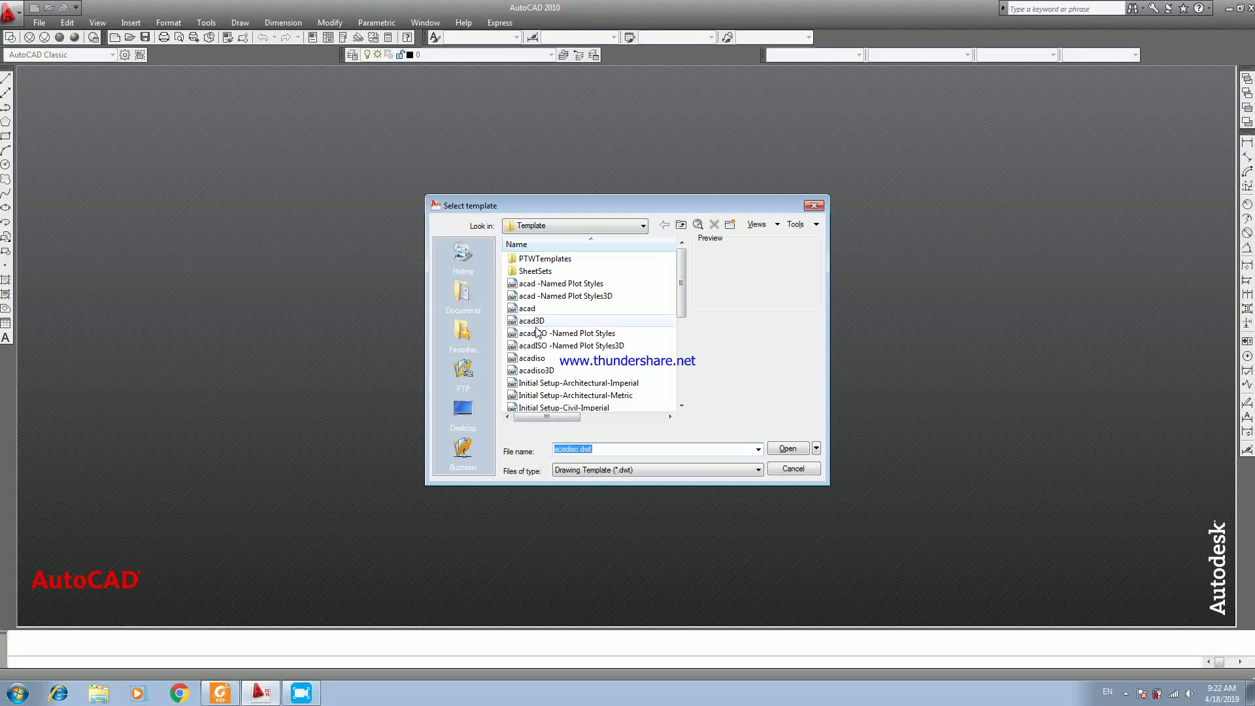
pyautogui.click(784, 449)
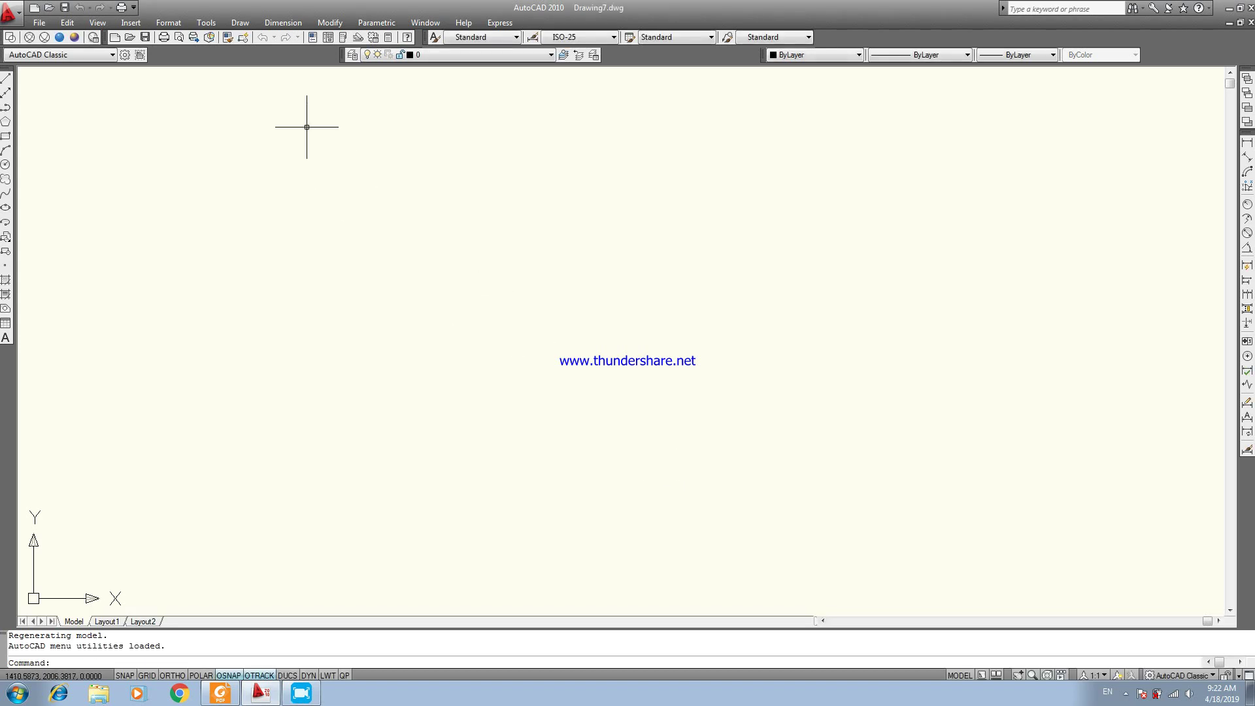
# Show the 3D Navigation toolbar and dock it in the top toolbar row.
pyautogui.rightClick(196, 63)
pyautogui.moveTo(240, 68)
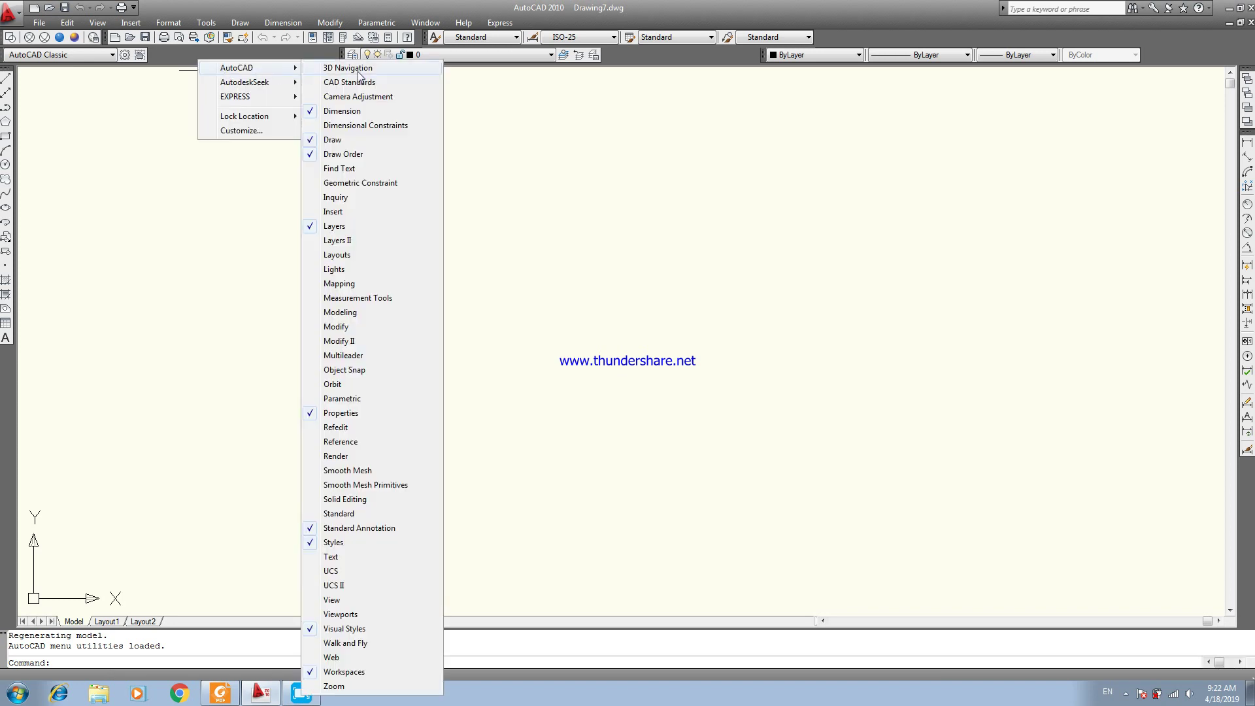
pyautogui.click(359, 72)
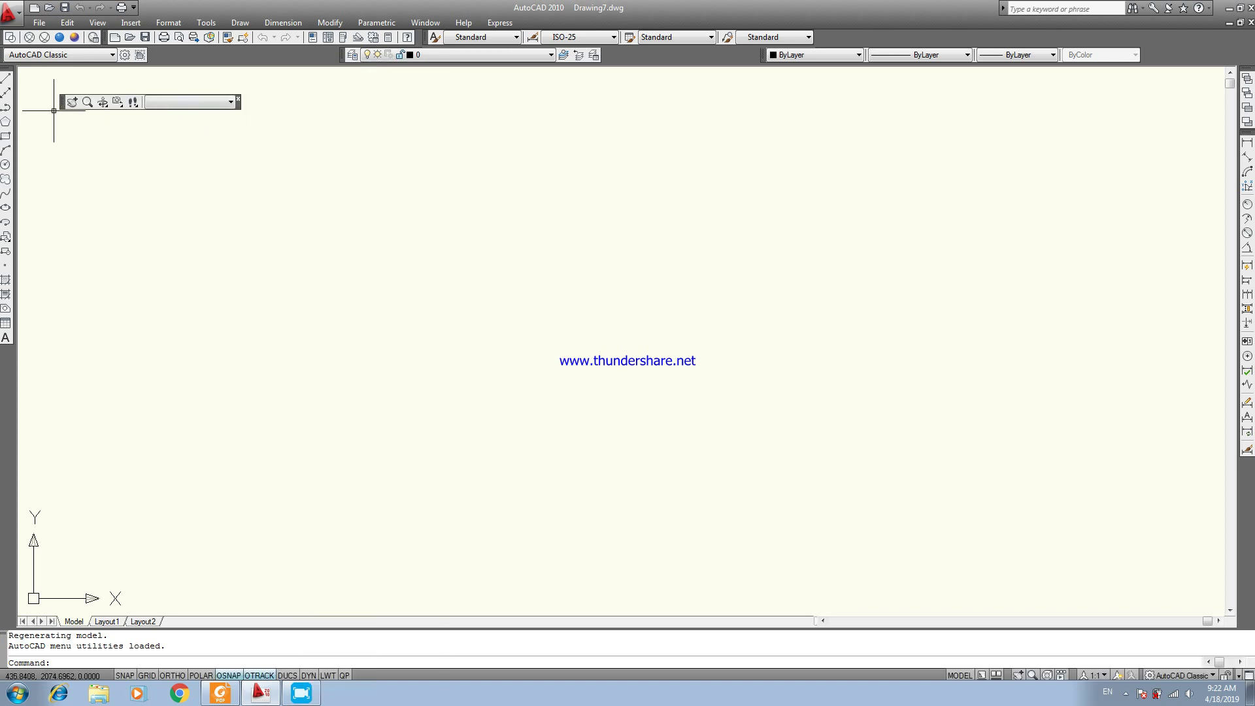
pyautogui.moveTo(62, 111); pyautogui.dragTo(239, 56)
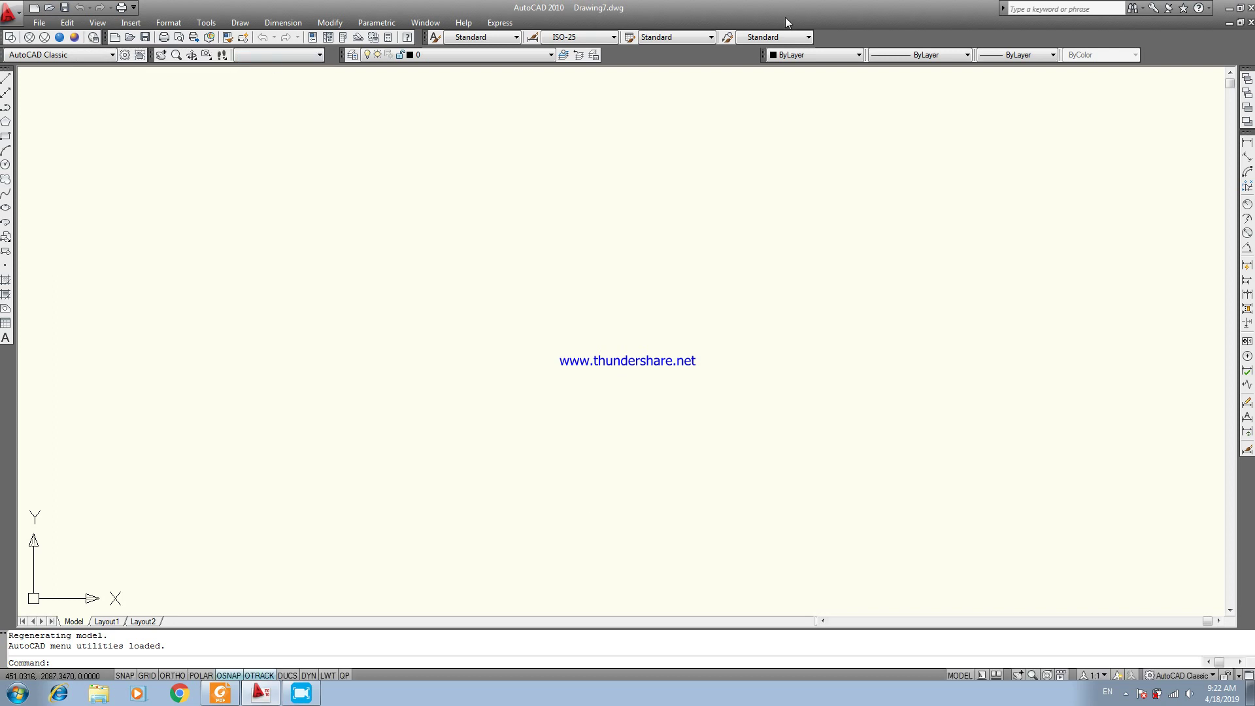
# Show and dock the Modeling toolbar, then re-dock a small toolbar beside the others.
pyautogui.rightClick(849, 38)
pyautogui.moveTo(892, 45)
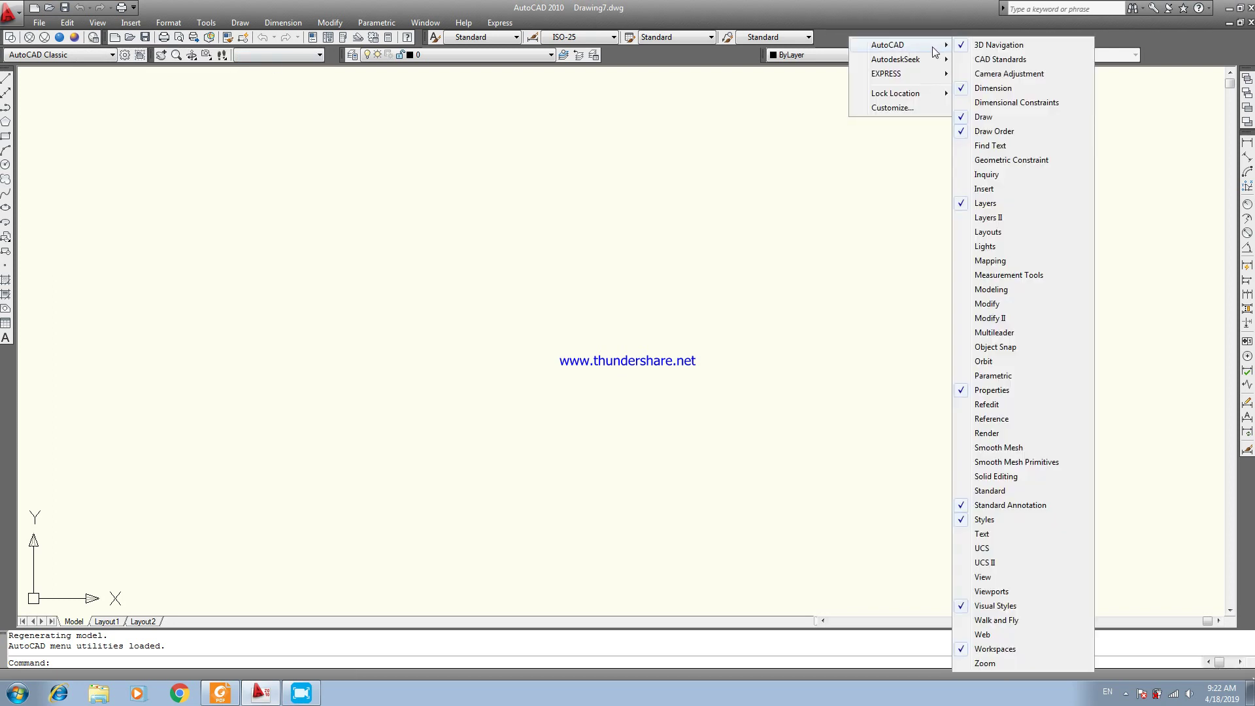
pyautogui.click(990, 290)
pyautogui.moveTo(627, 167)
pyautogui.mouseDown()
pyautogui.moveTo(697, 118)
pyautogui.moveTo(991, 37)
pyautogui.mouseUp()
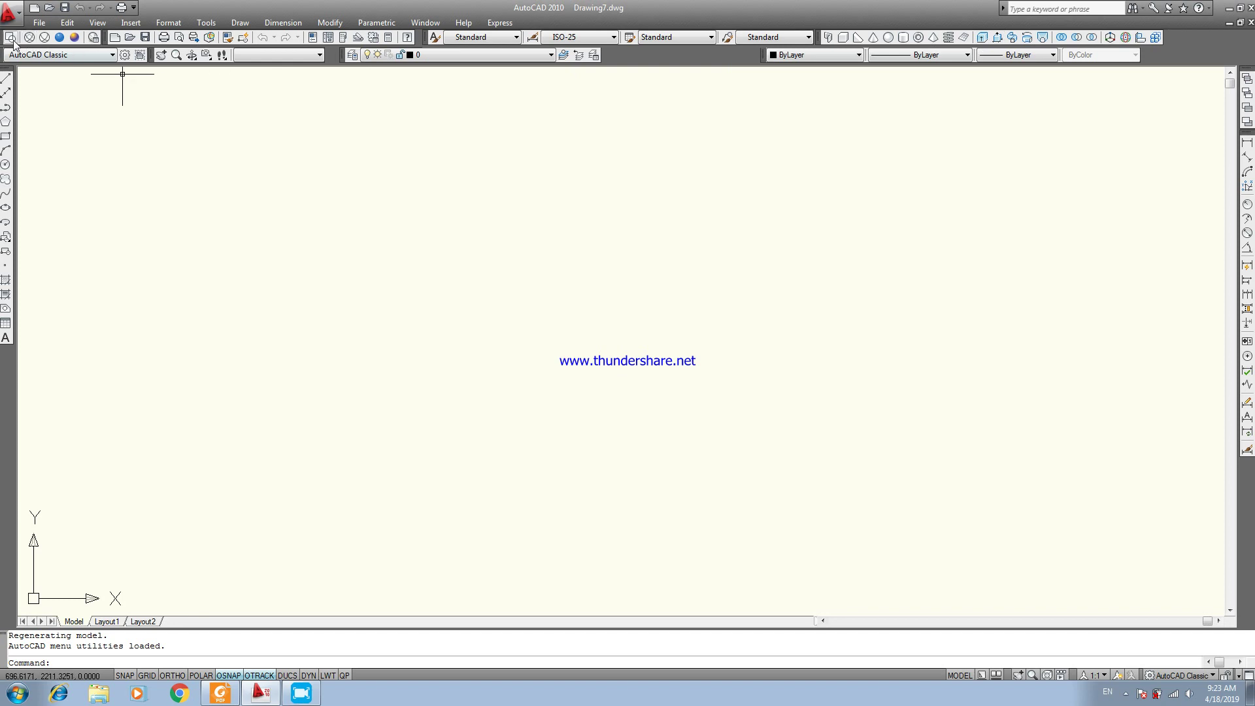
pyautogui.moveTo(4, 41)
pyautogui.mouseDown()
pyautogui.moveTo(70, 157)
pyautogui.moveTo(34, 160)
pyautogui.mouseUp()
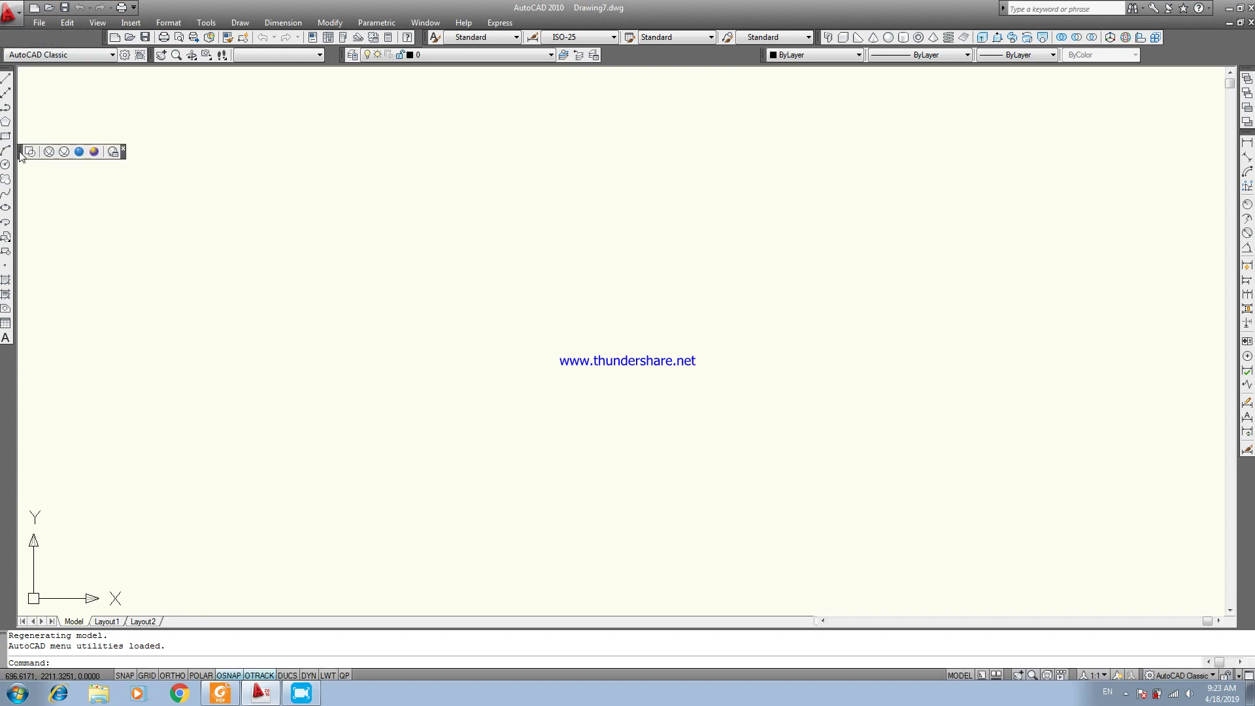
pyautogui.moveTo(20, 155); pyautogui.dragTo(53, 38)
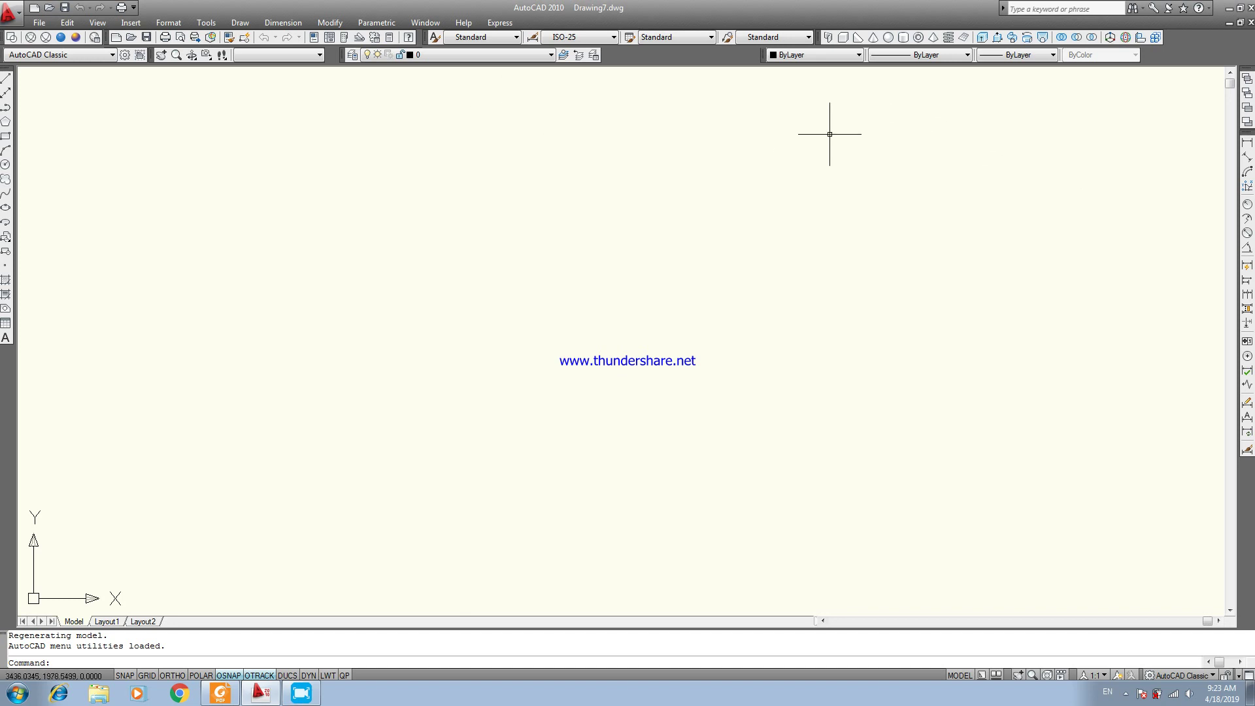
# Set the view to SW Isometric with the origin lower left, checking the reference PDF.
pyautogui.click(234, 698)
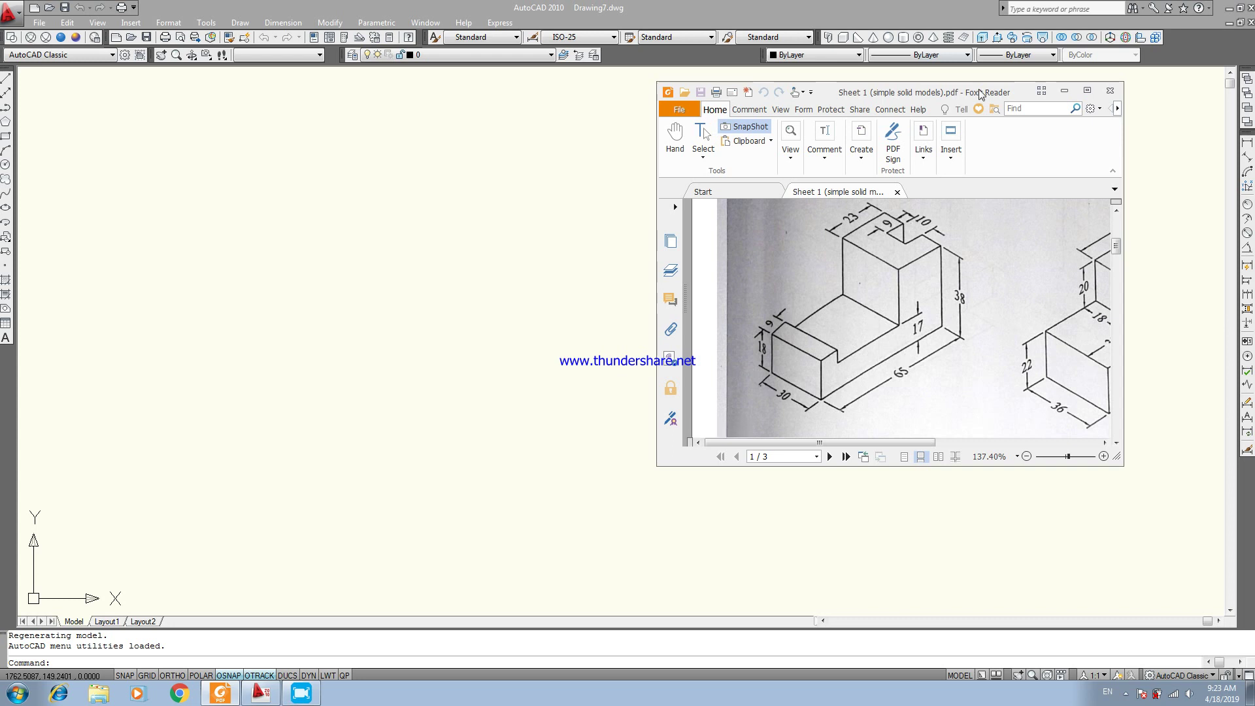
pyautogui.click(1066, 93)
pyautogui.click(310, 58)
pyautogui.click(265, 130)
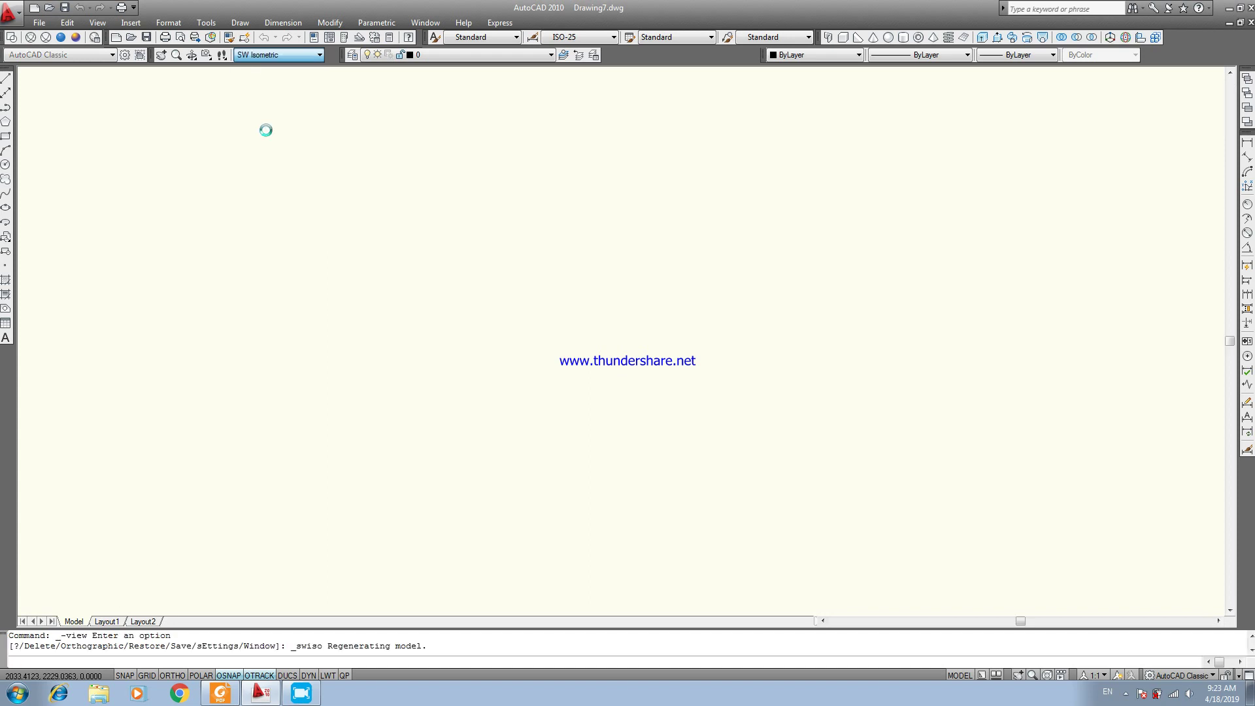
pyautogui.moveTo(472, 351); pyautogui.dragTo(336, 423, button='middle')
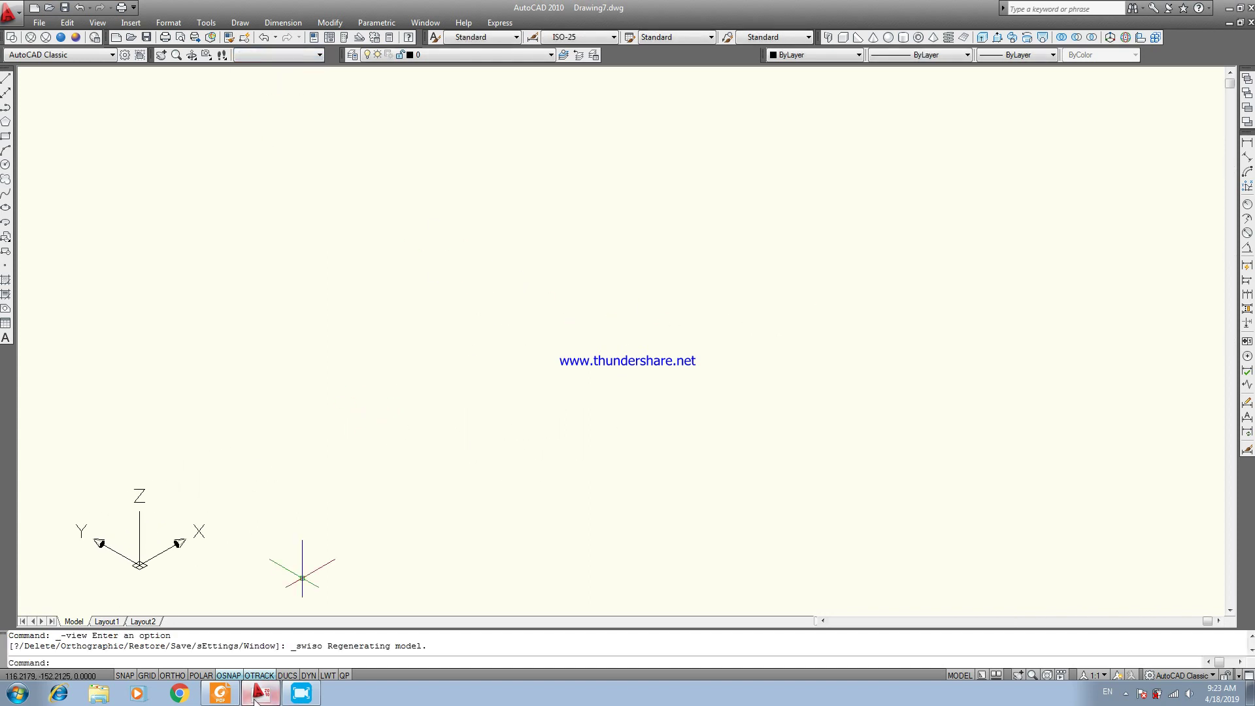
pyautogui.click(226, 695)
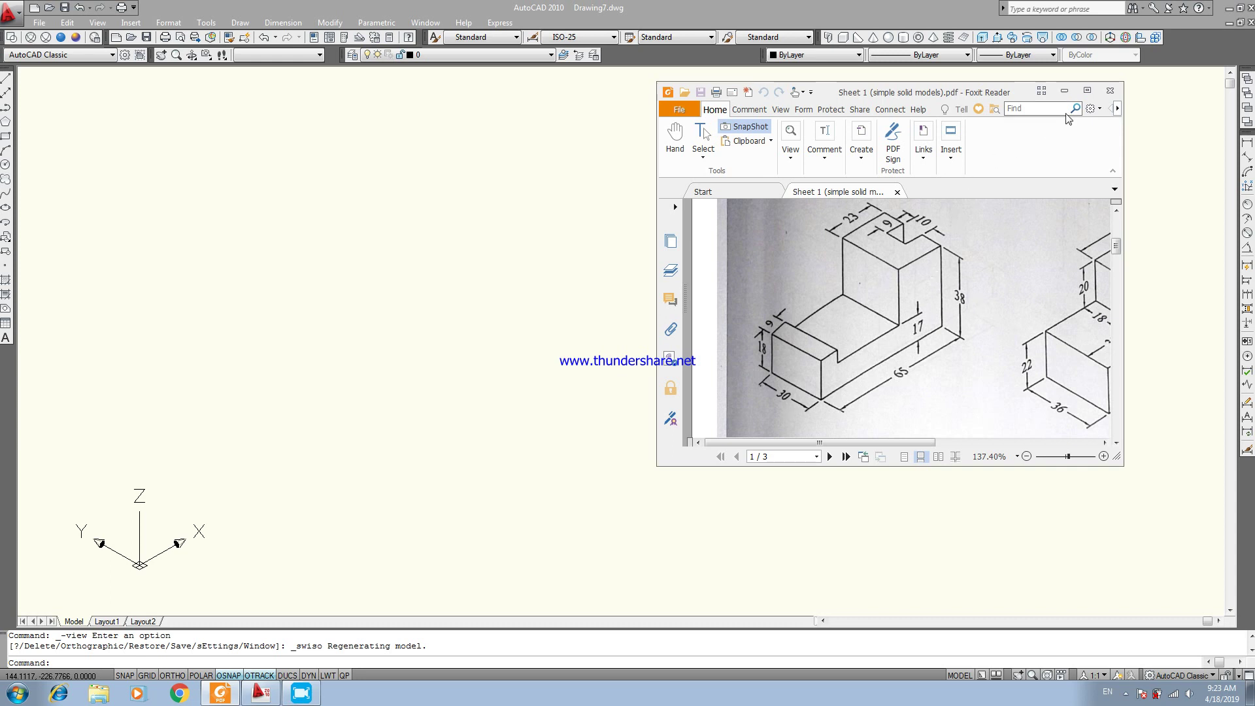
pyautogui.click(1064, 91)
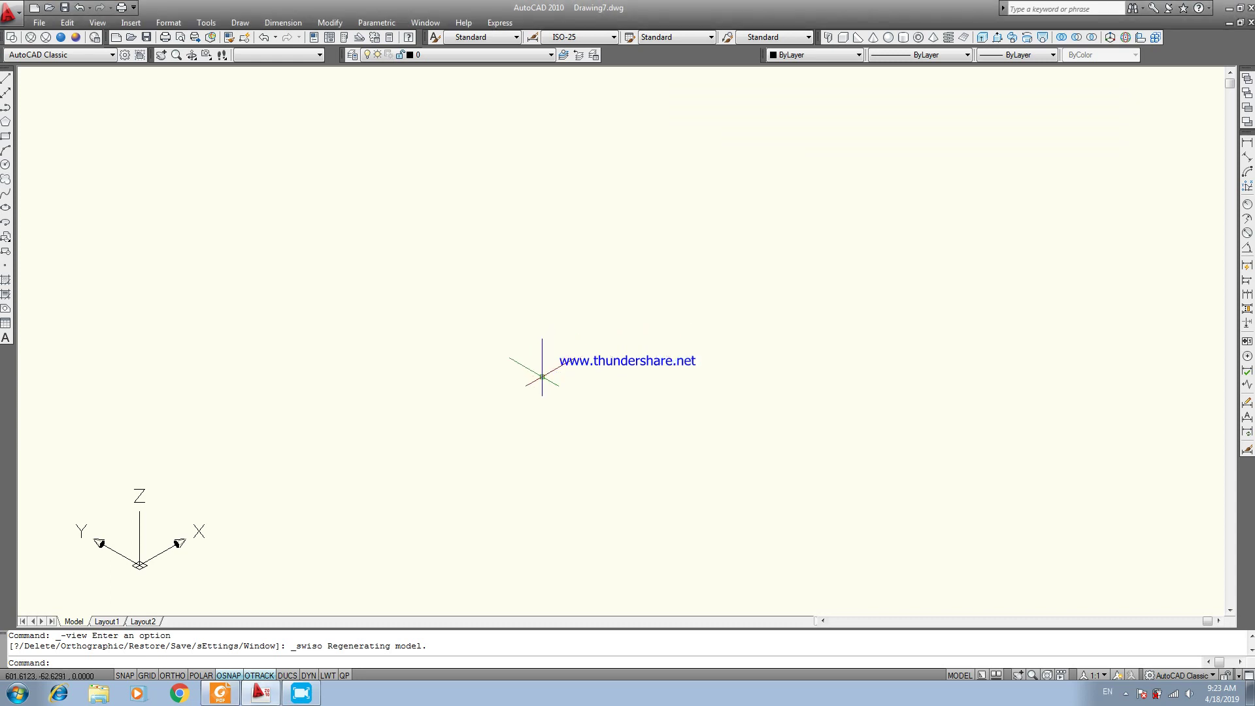
pyautogui.click(608, 662)
pyautogui.write('l')
# Start a line with ORTHO on and draw the 65 and 38 unit edges.
pyautogui.press('Return')
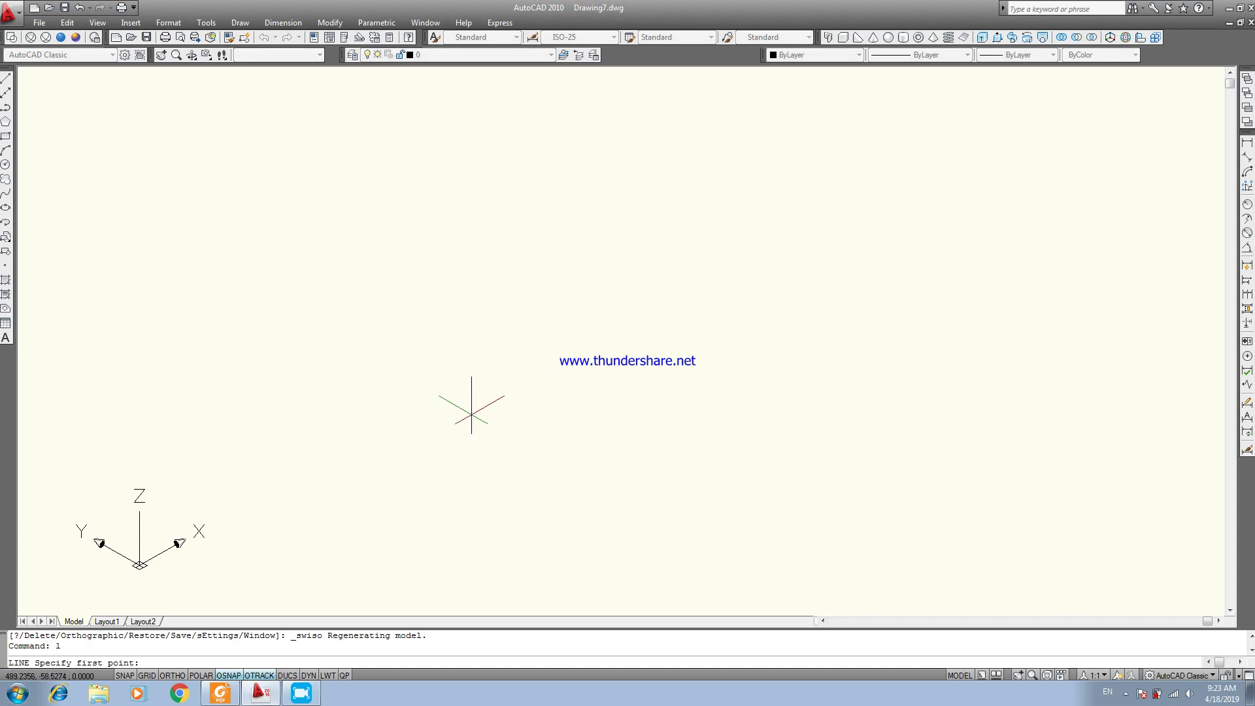
pyautogui.click(172, 675)
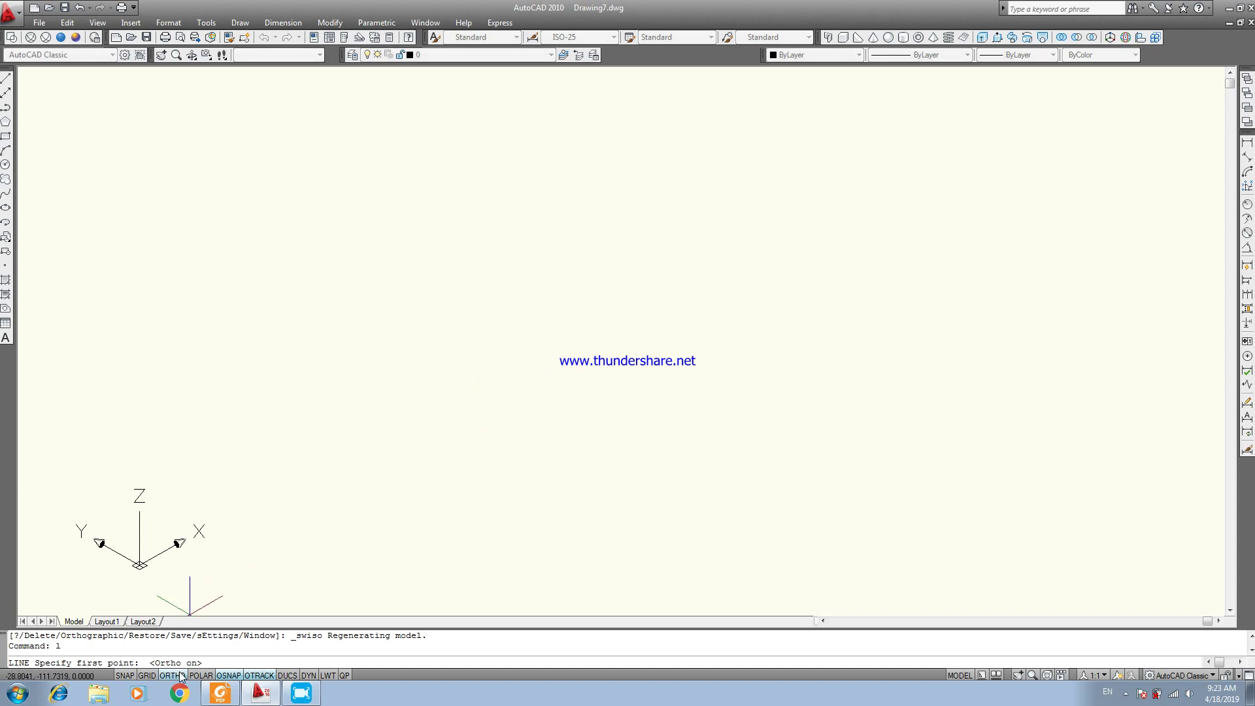
pyautogui.click(482, 380)
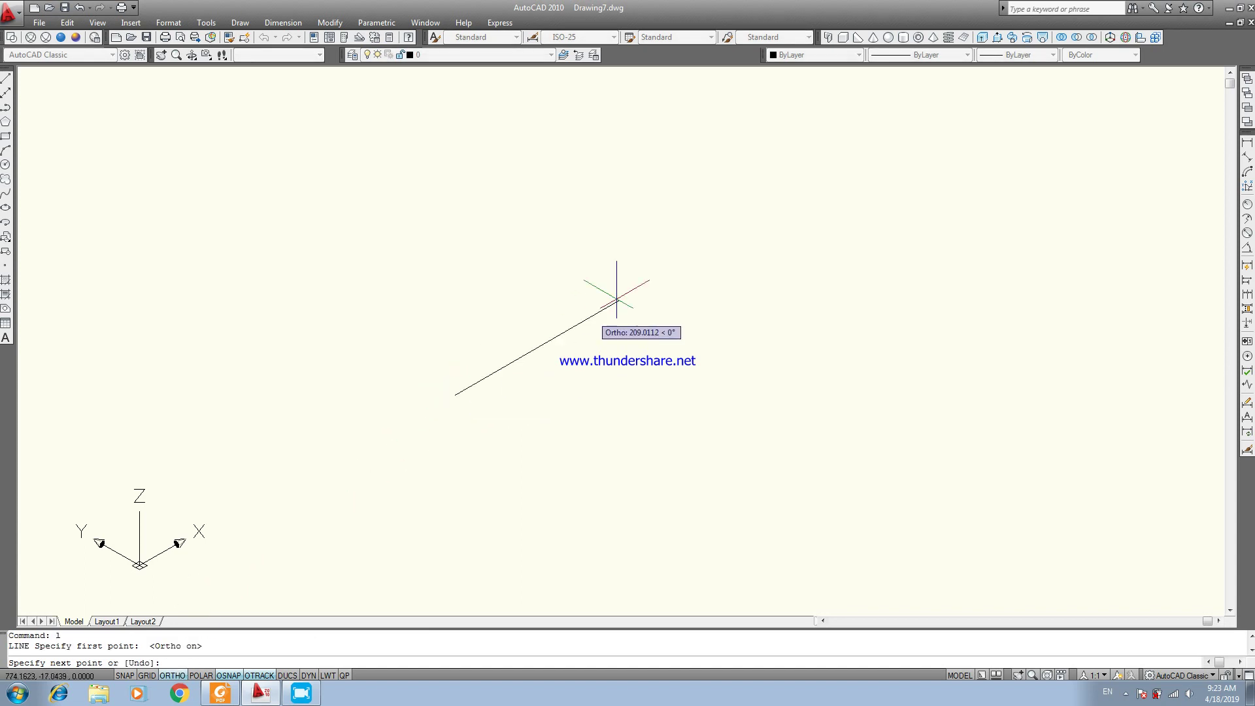
pyautogui.write('65')
pyautogui.press('Return')
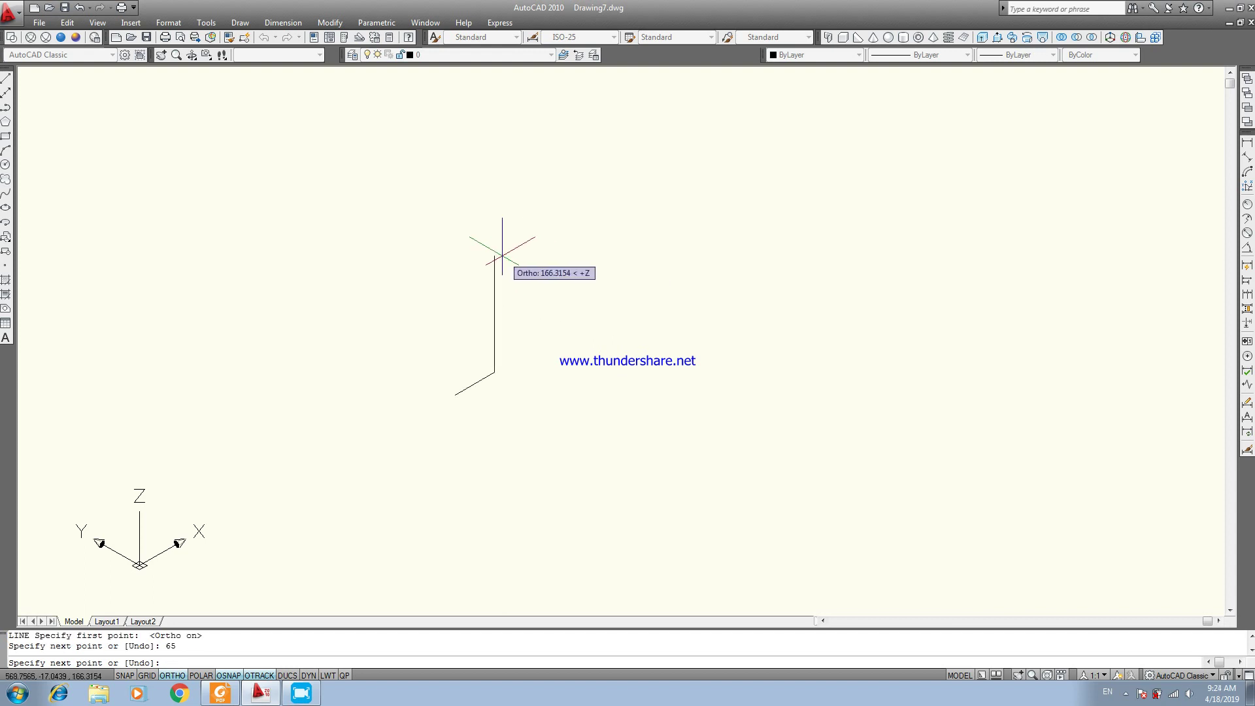
pyautogui.write('8')
pyautogui.press('Return')
# Add the 23-unit top edge and 21-unit downward edge, checking the reference PDF.
pyautogui.scroll(3, 490, 321)
pyautogui.moveTo(488, 336)
pyautogui.mouseDown(button='middle')
pyautogui.moveTo(580, 246)
pyautogui.moveTo(633, 303)
pyautogui.mouseUp(button='middle')
pyautogui.click(643, 288)
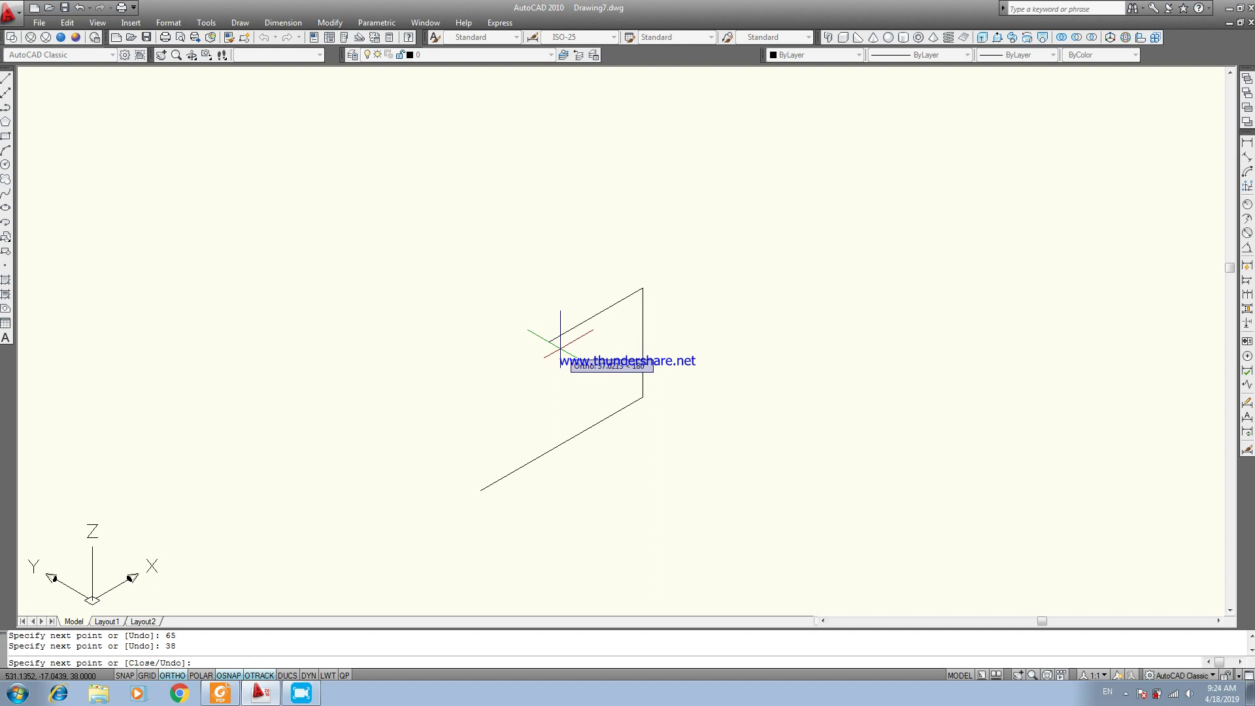
pyautogui.write('23')
pyautogui.press('Return')
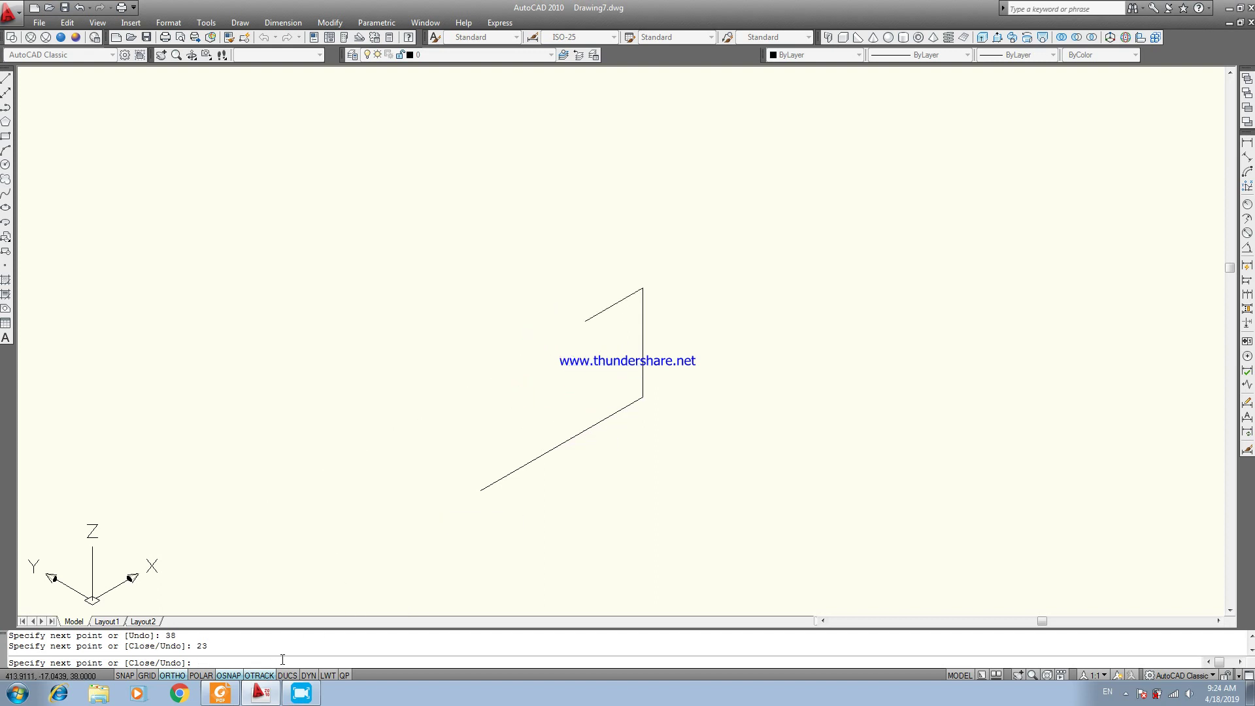
pyautogui.click(220, 693)
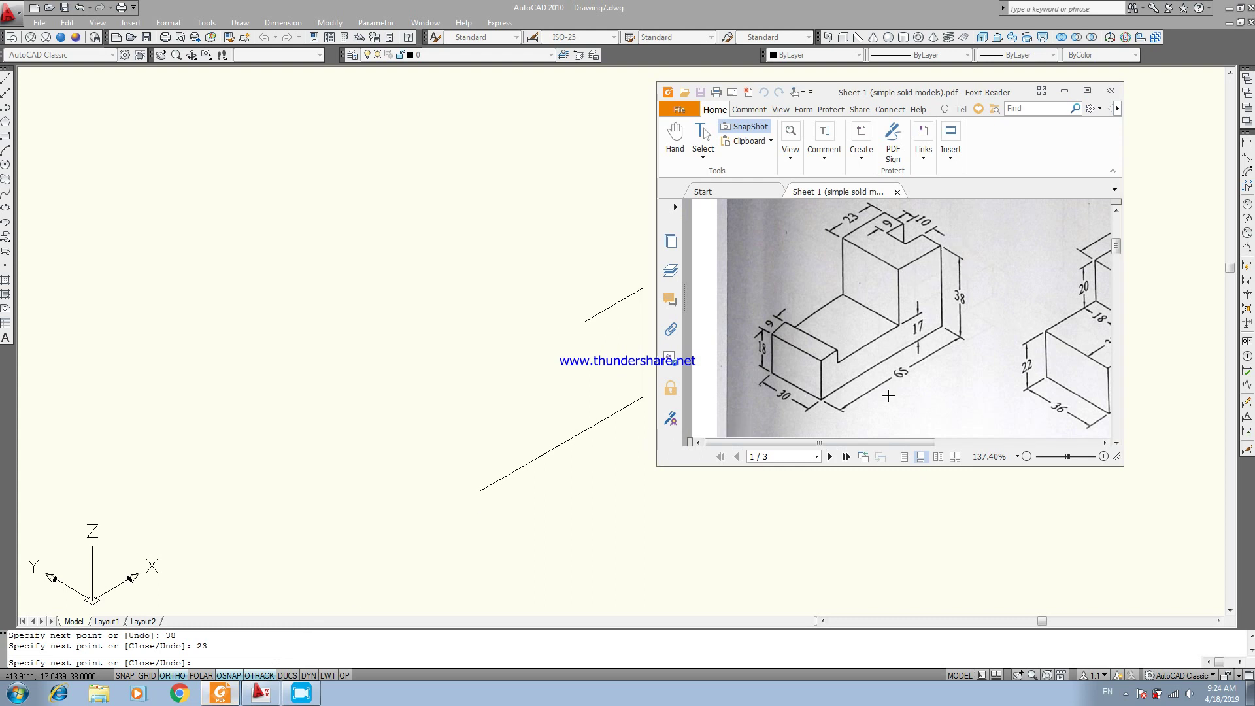
pyautogui.click(1064, 90)
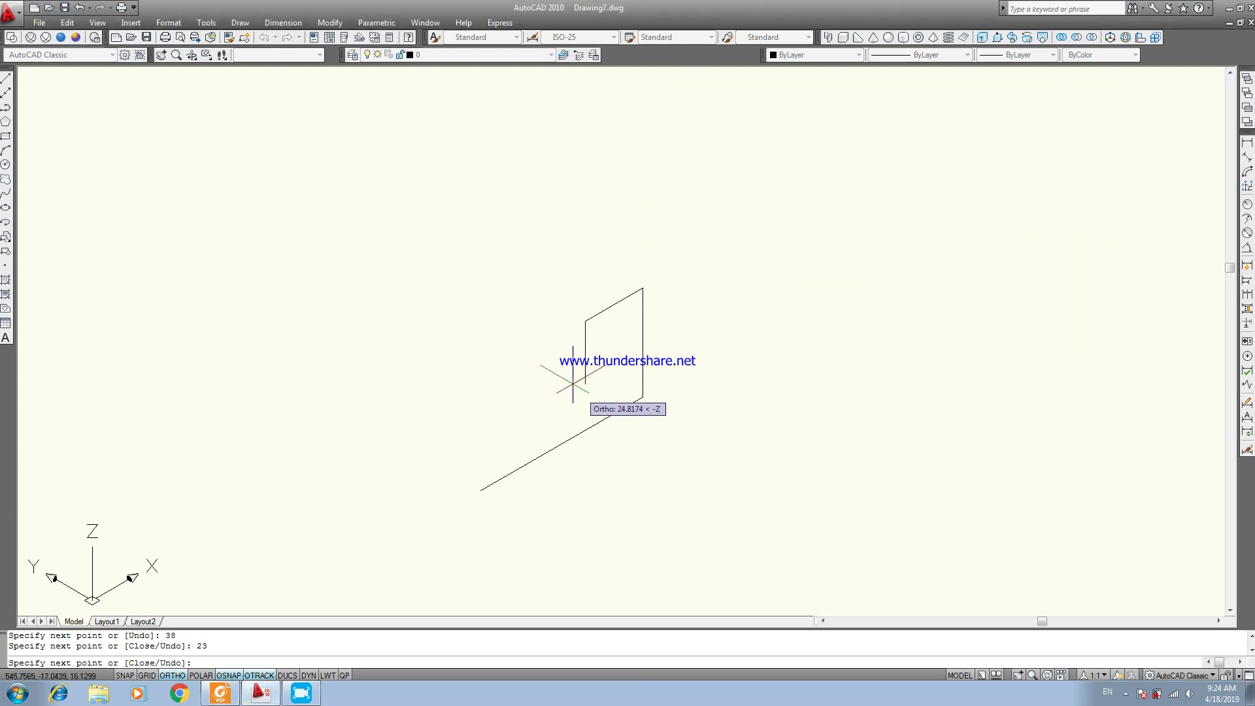
pyautogui.click(608, 663)
pyautogui.write('21')
pyautogui.press('Return')
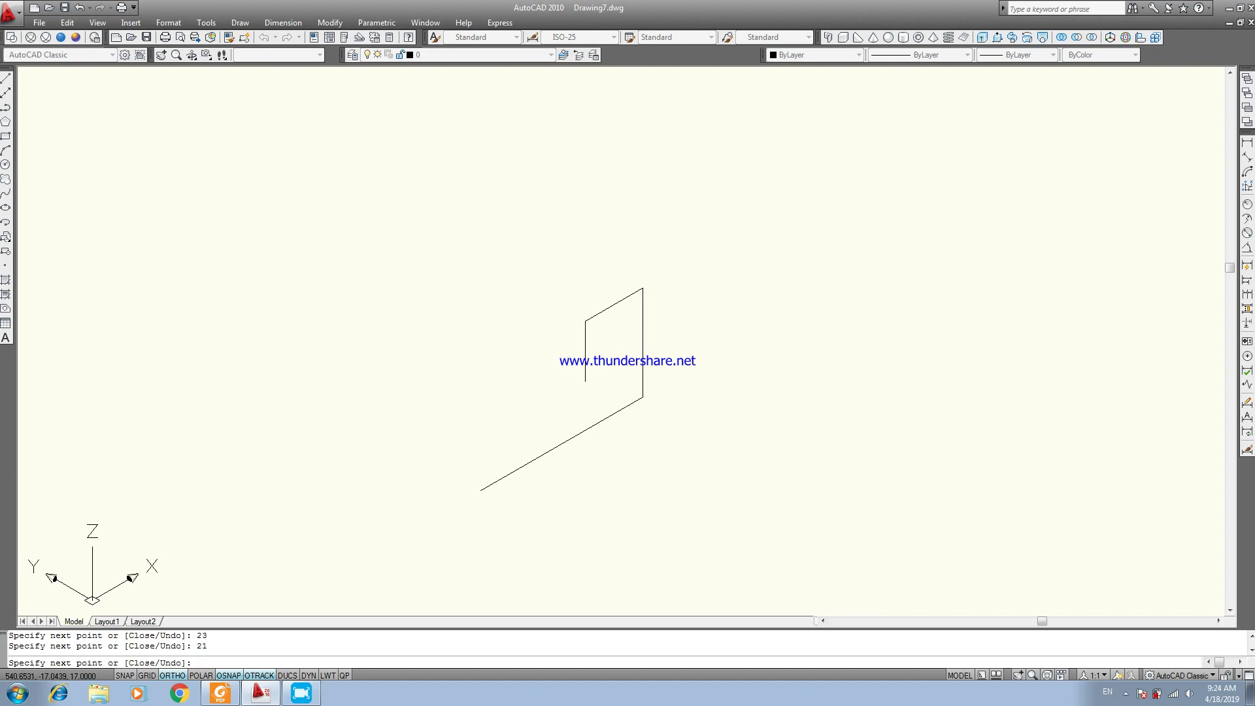
pyautogui.click(234, 691)
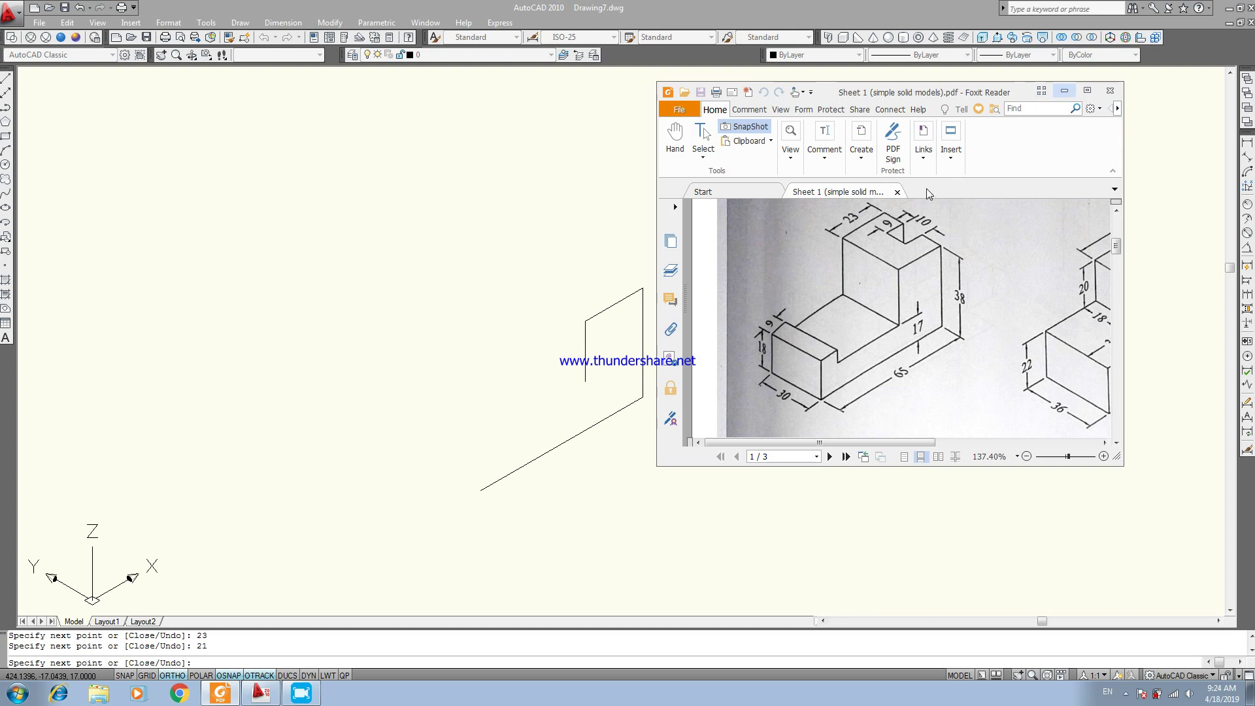
# Extend the profile with 33, 1 and 9 unit edges, then end the line command.
pyautogui.click(1065, 90)
pyautogui.write('33')
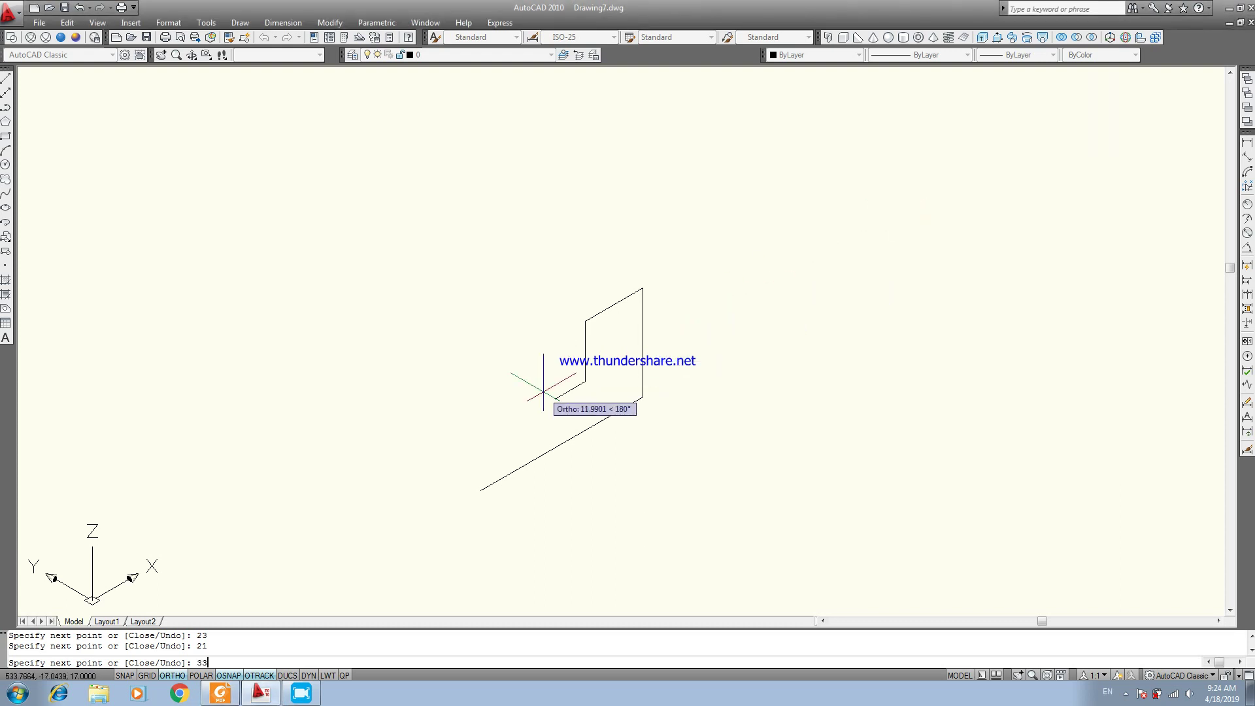
pyautogui.press('Return')
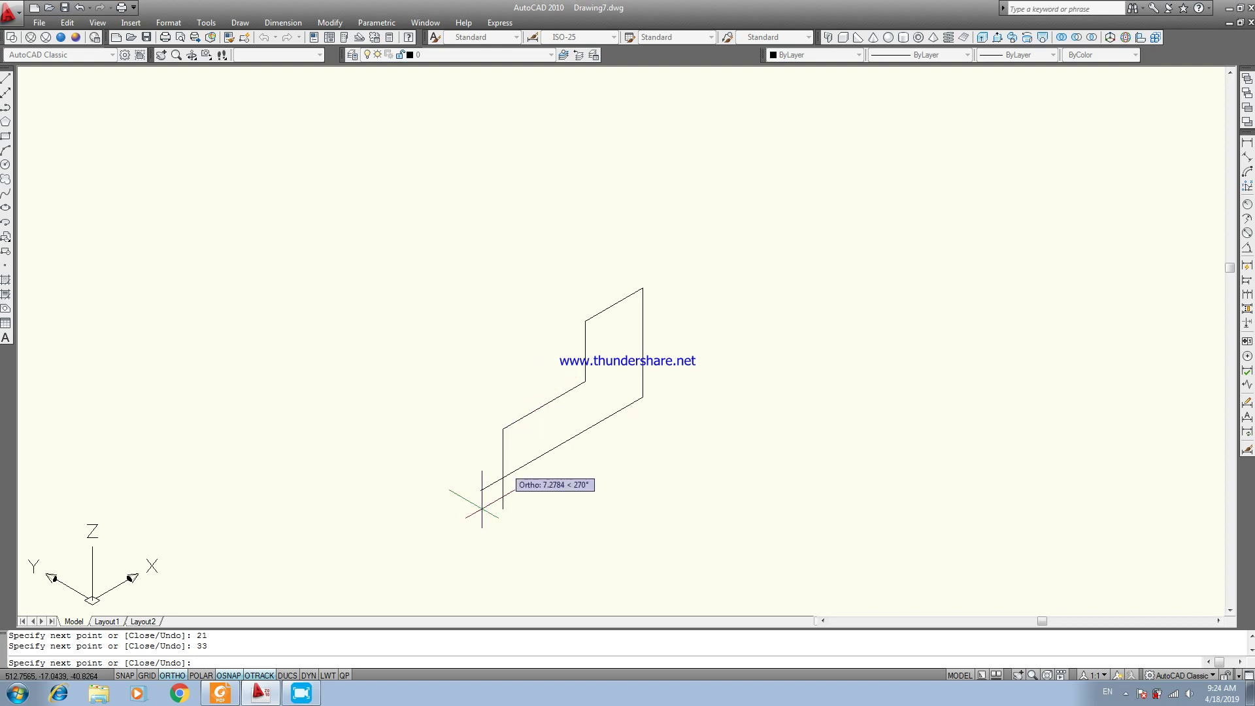
pyautogui.click(236, 697)
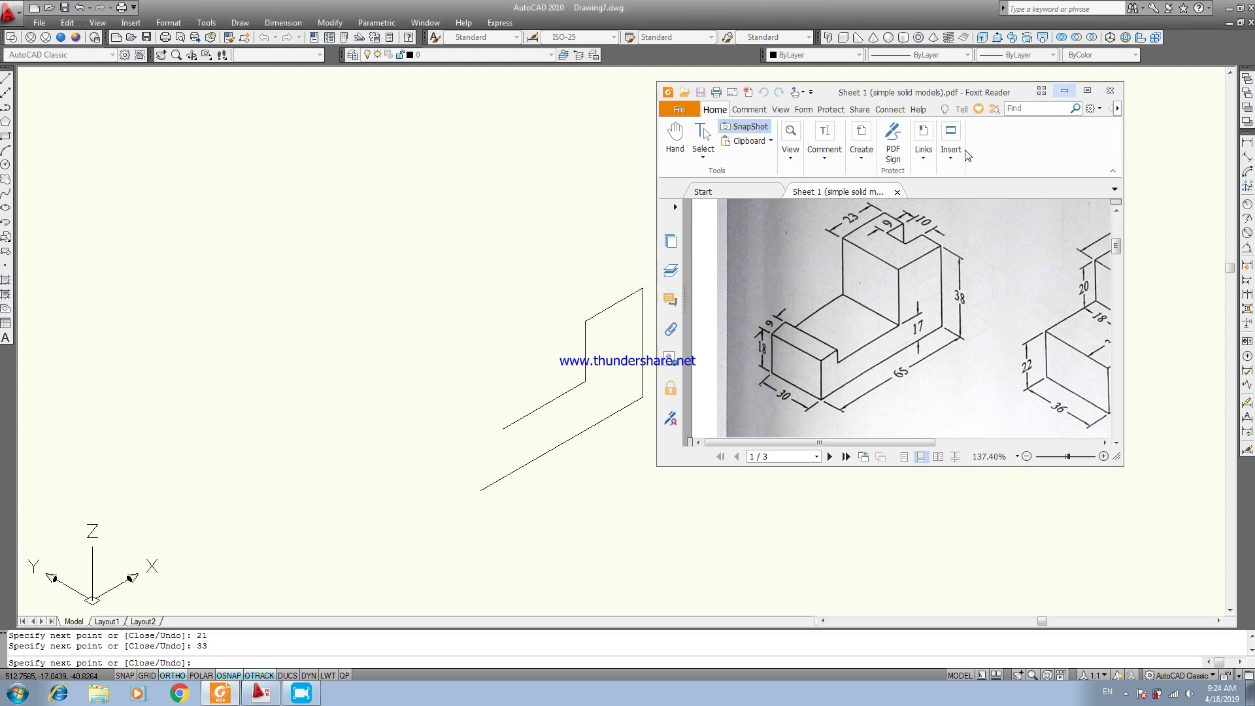
pyautogui.click(1064, 90)
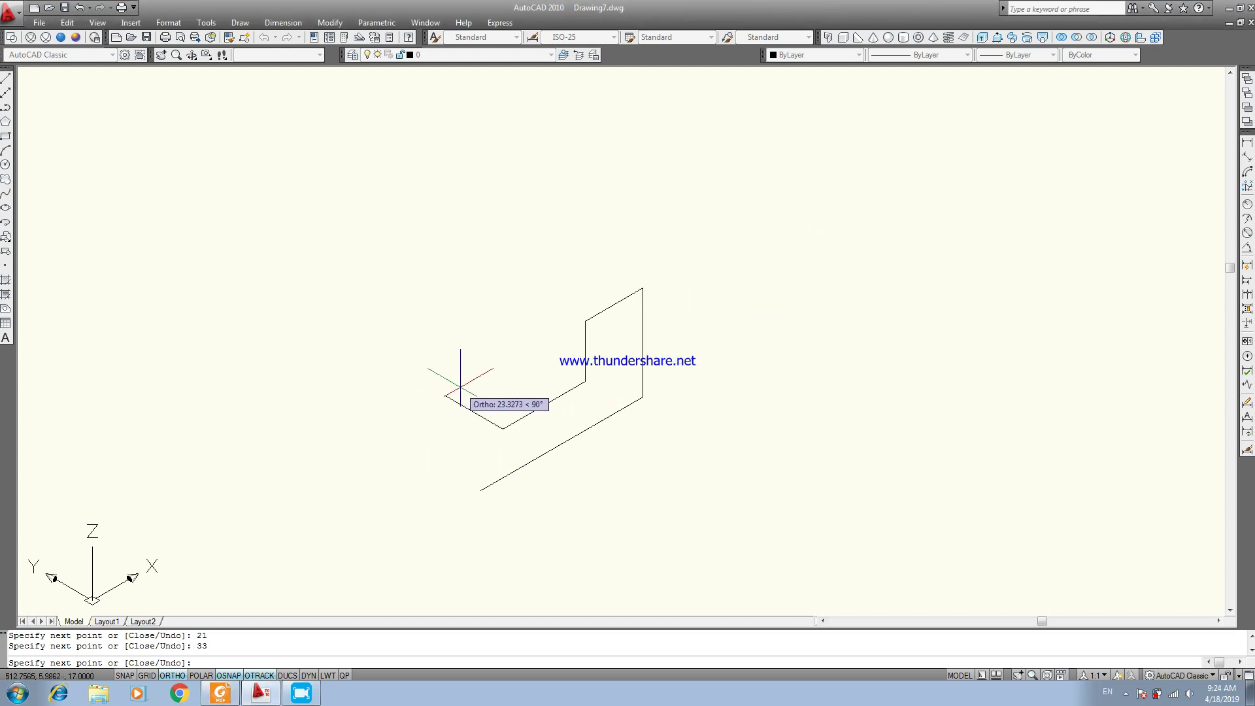
pyautogui.write('1')
pyautogui.press('Return')
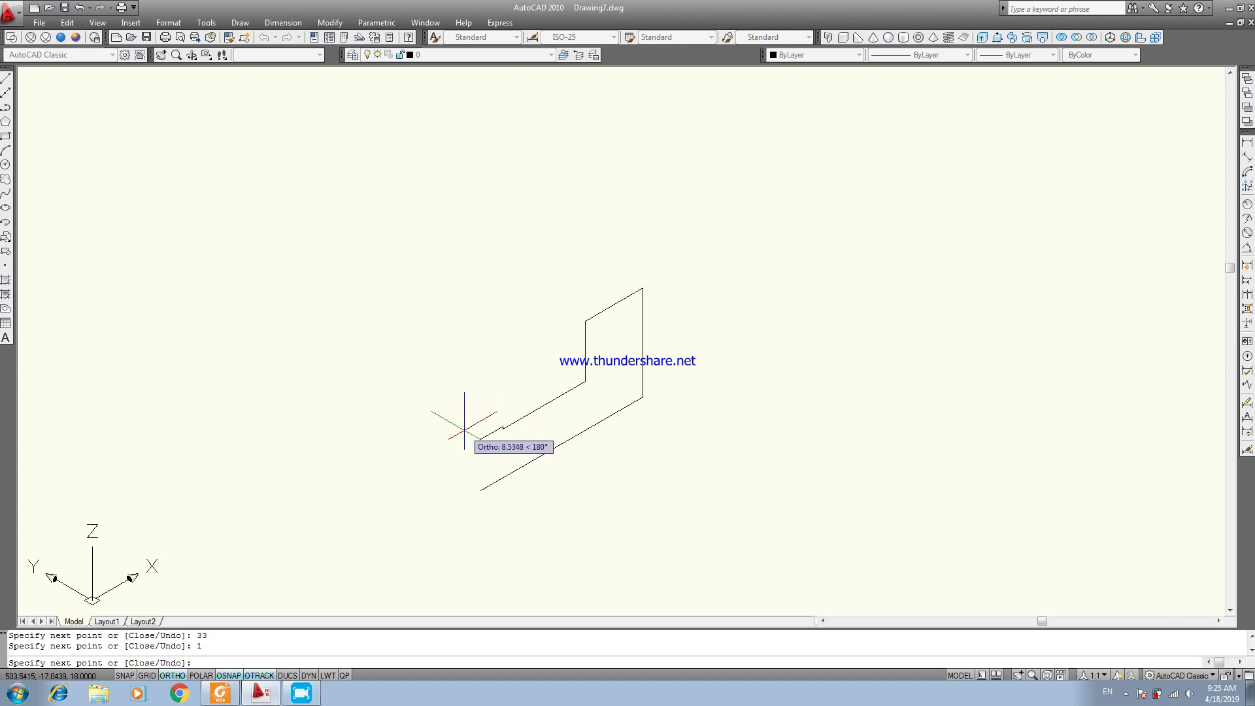
pyautogui.press('Return')
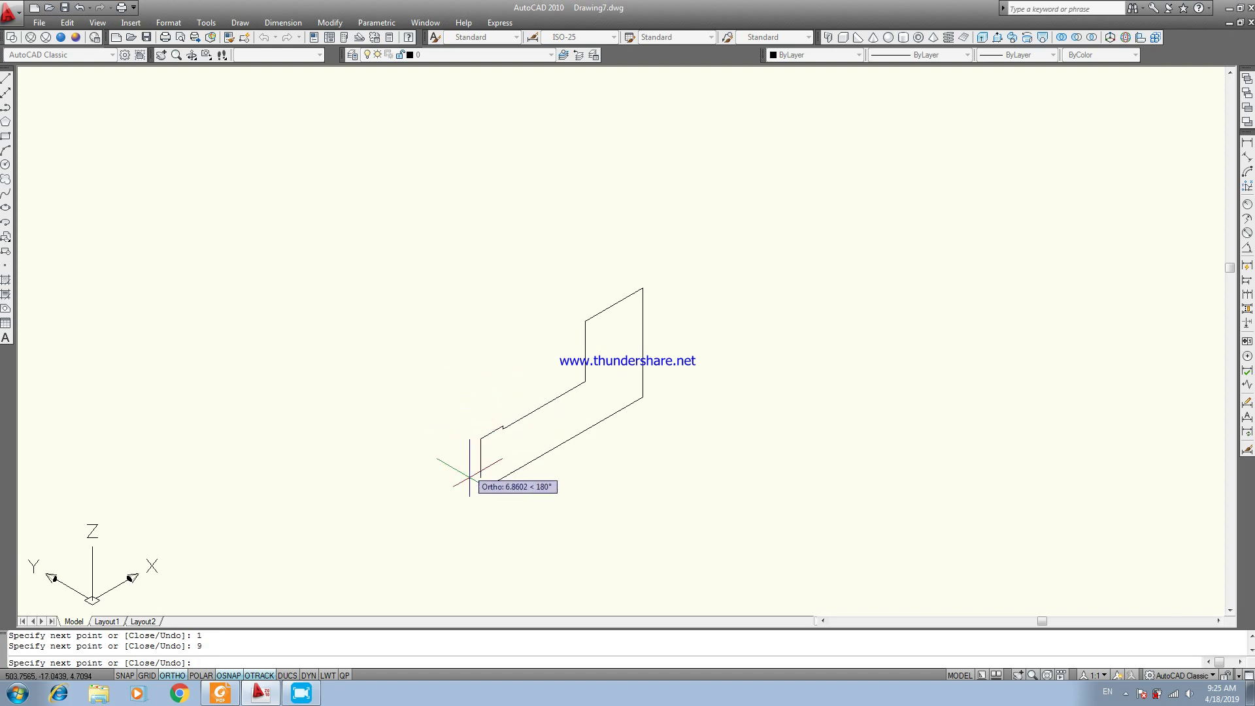
pyautogui.press('Escape')
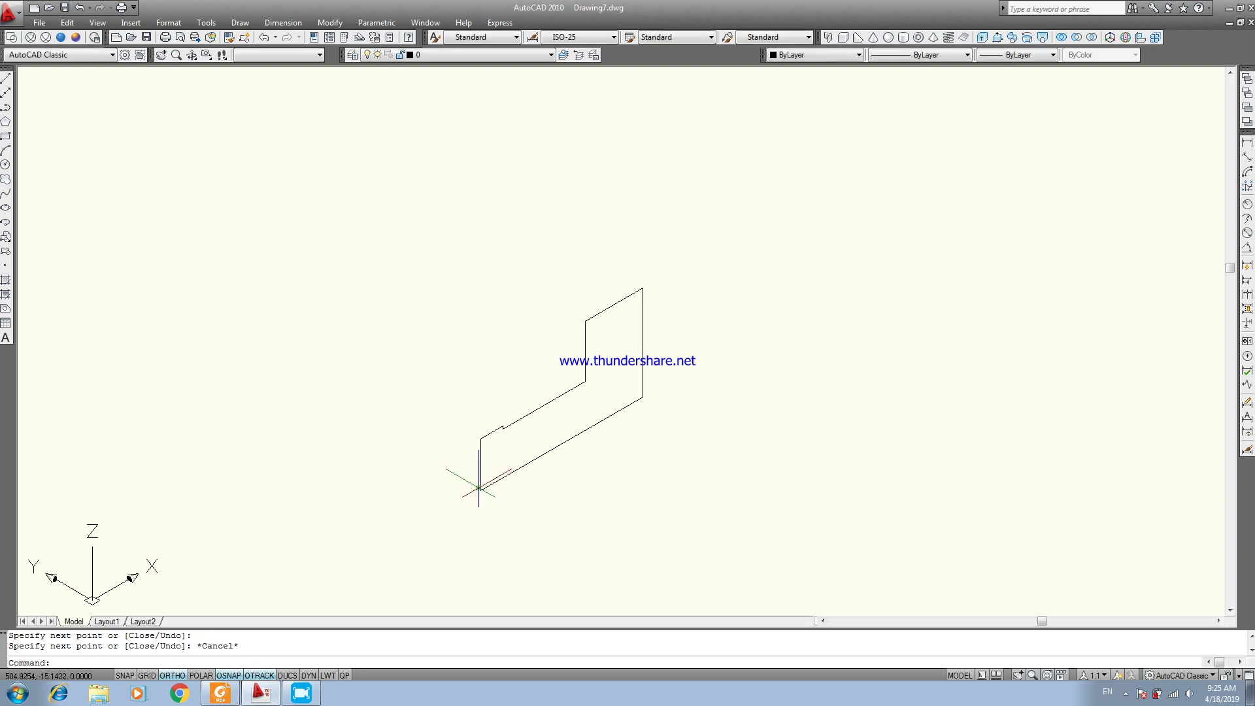
# Convert the eight-line profile outline into a region with REGION.
pyautogui.click(220, 693)
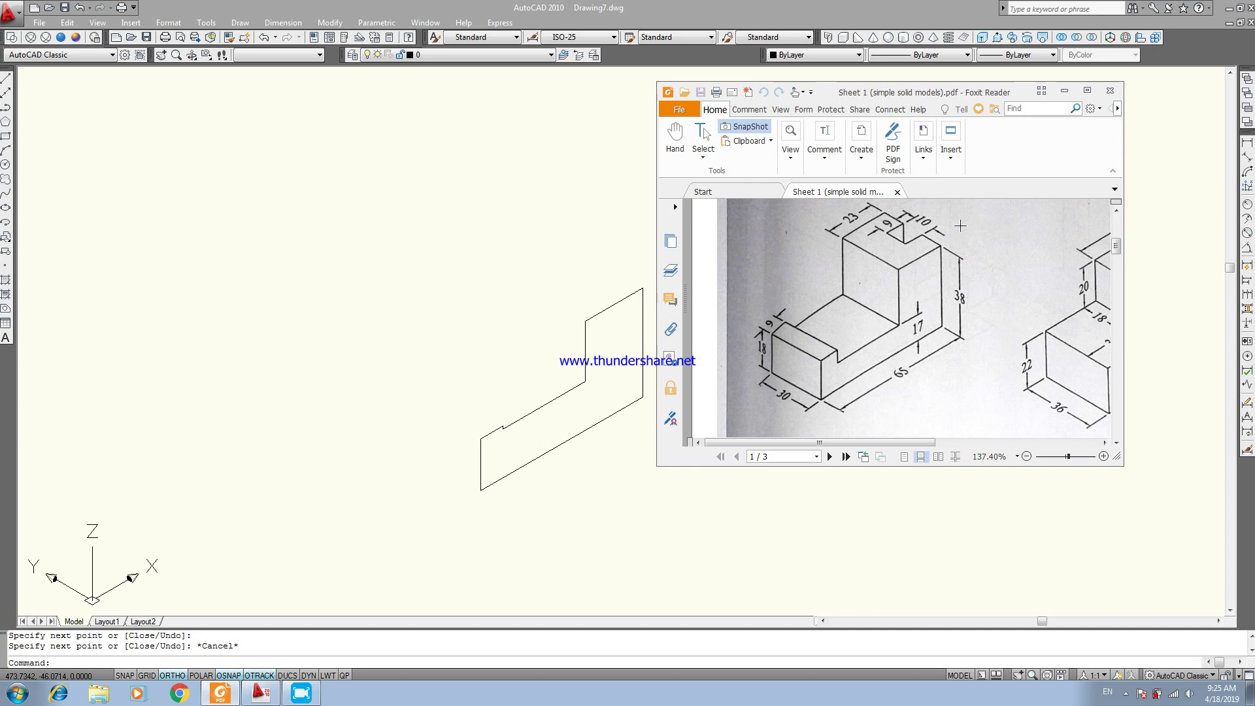
pyautogui.click(1064, 91)
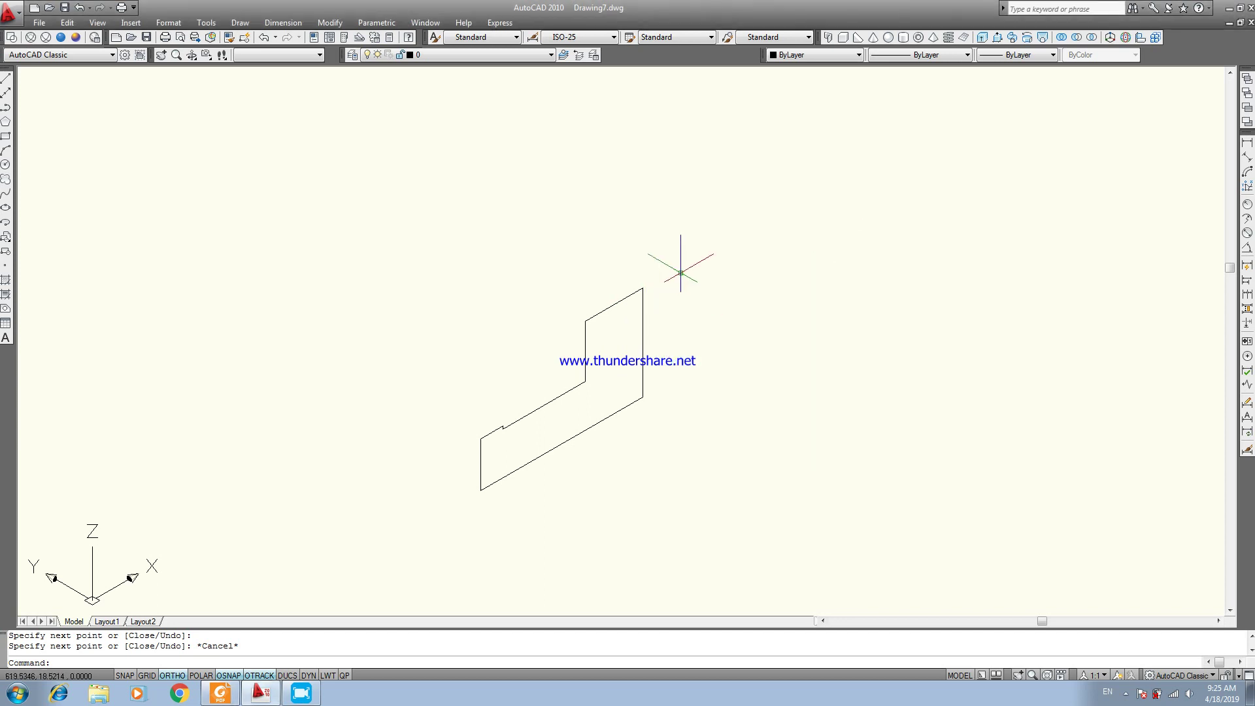
pyautogui.click(737, 229)
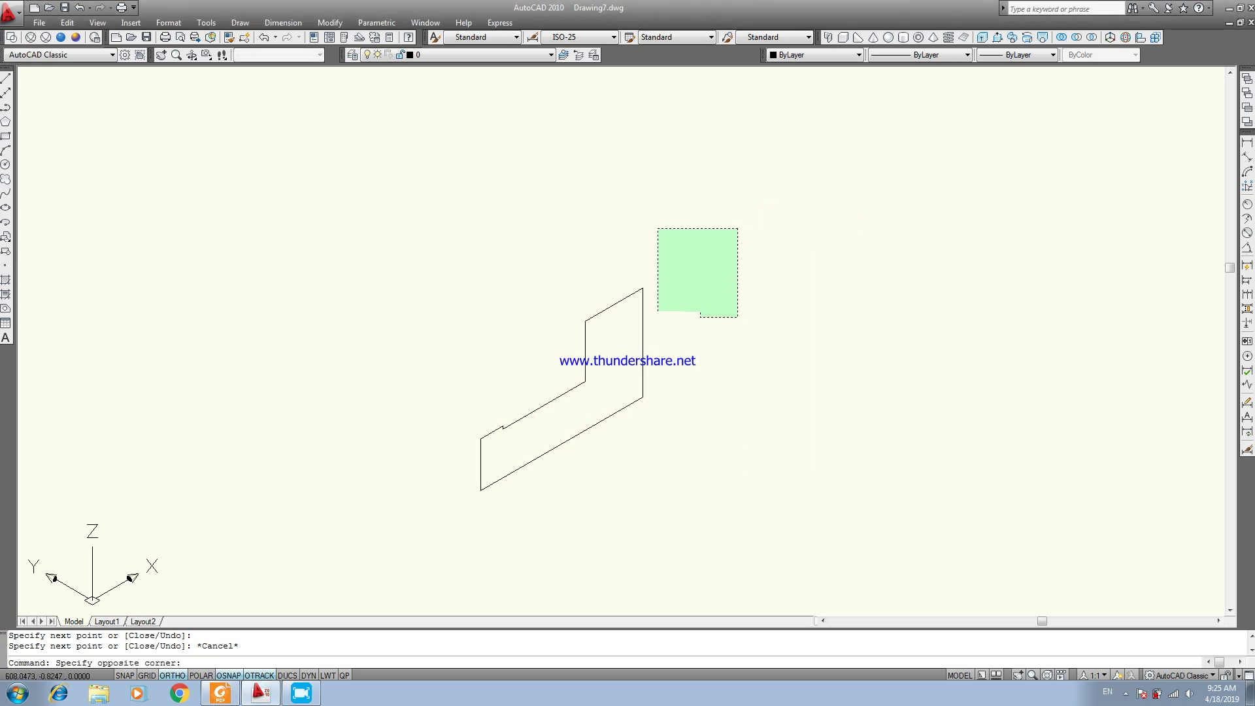
pyautogui.click(714, 307)
pyautogui.write('reg')
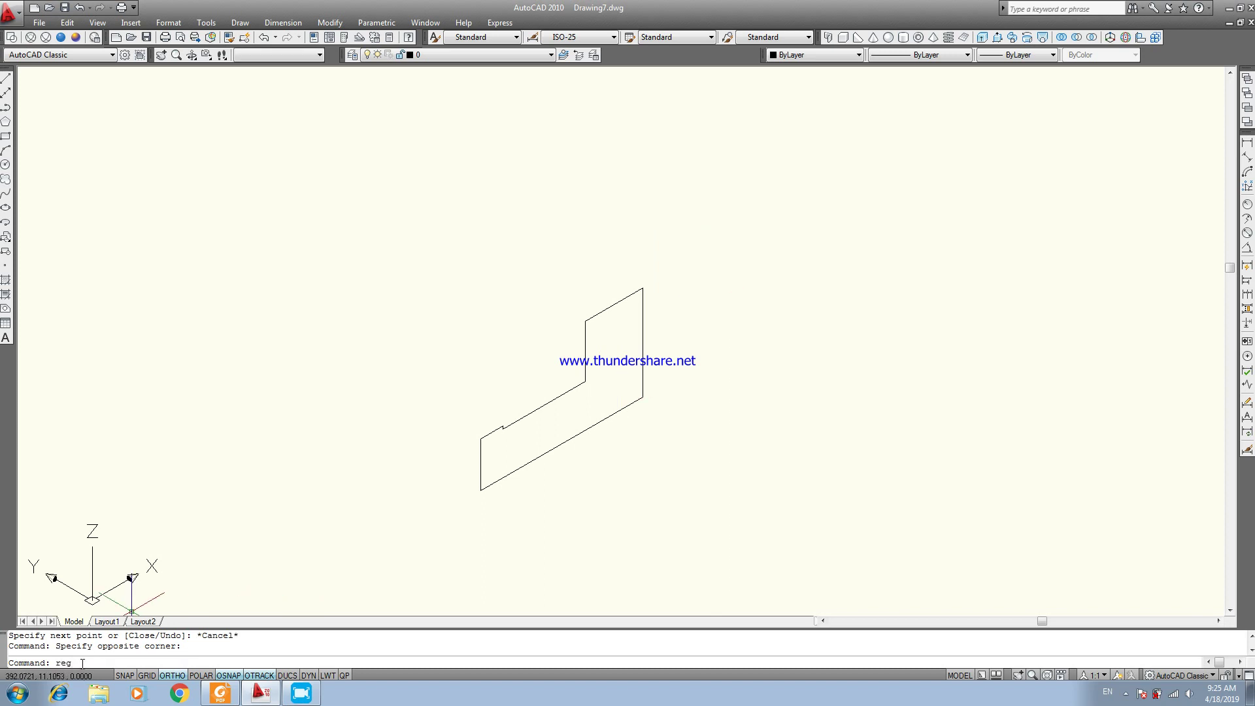
pyautogui.press('Return')
pyautogui.click(763, 233)
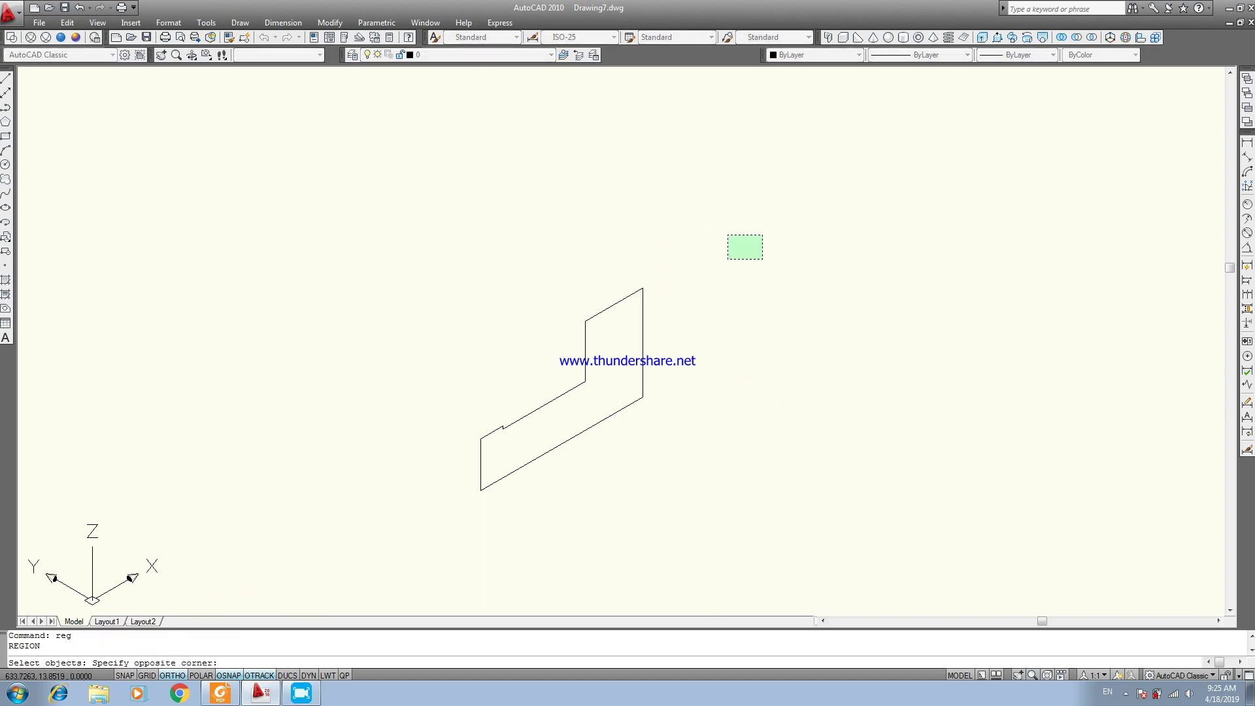
pyautogui.click(437, 545)
pyautogui.press('Return')
pyautogui.write('ext')
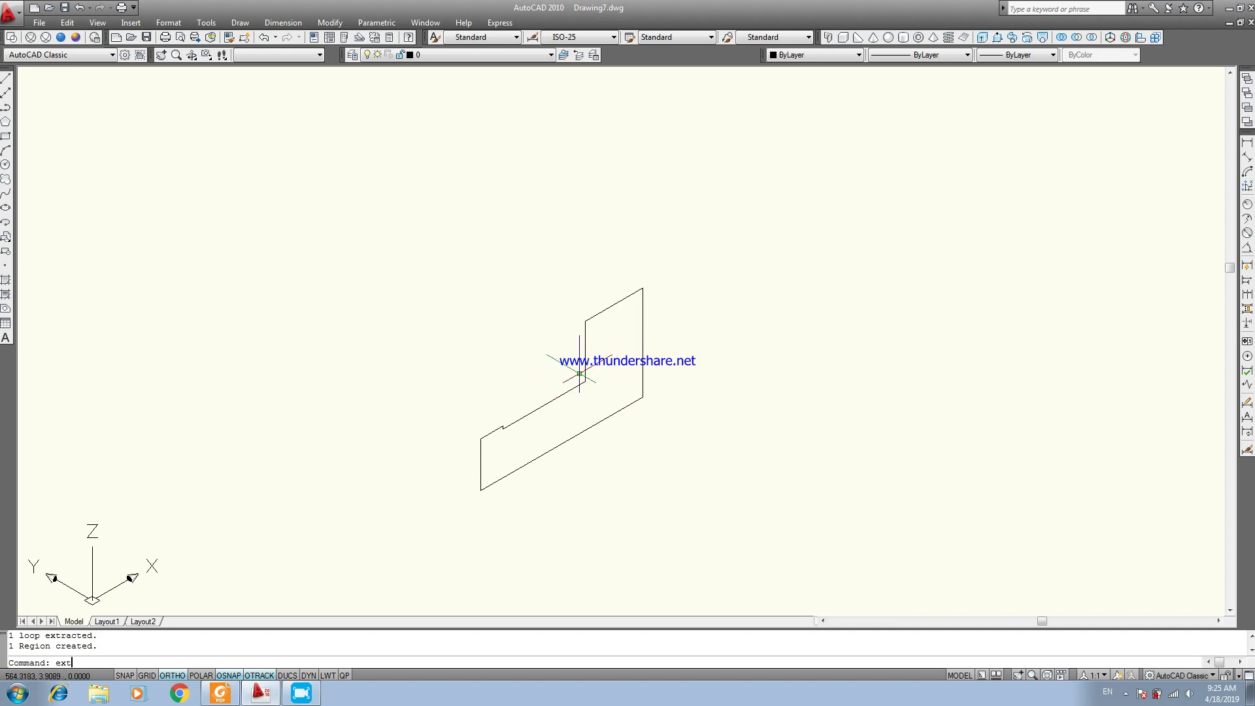
# Extrude the profile region 30 units into a solid, checking the reference for depth.
pyautogui.press('Return')
pyautogui.click(761, 250)
pyautogui.click(581, 401)
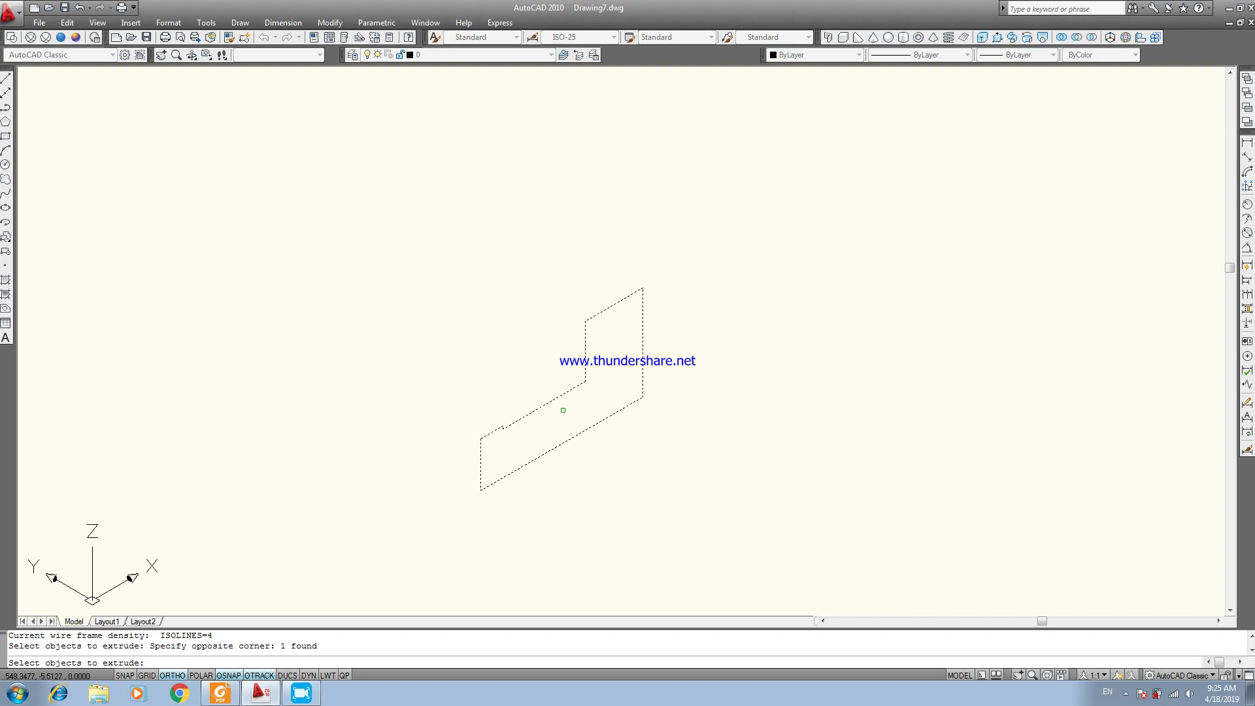
pyautogui.press('Return')
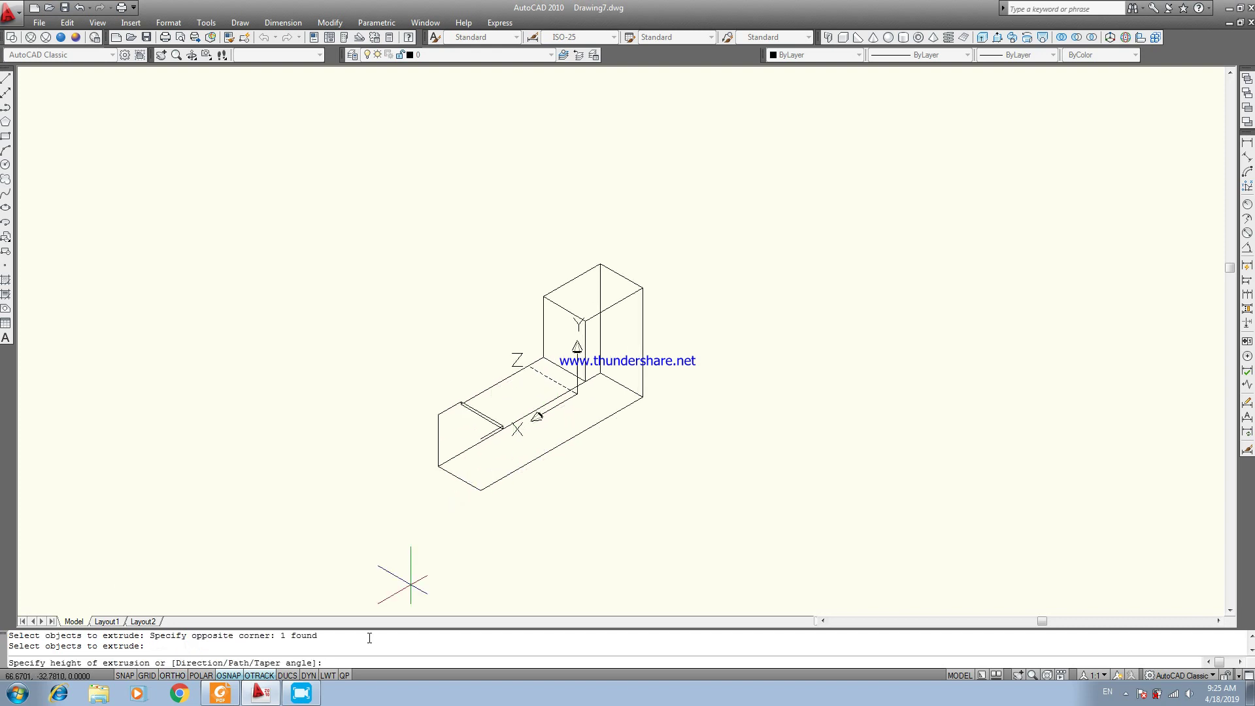
pyautogui.click(221, 693)
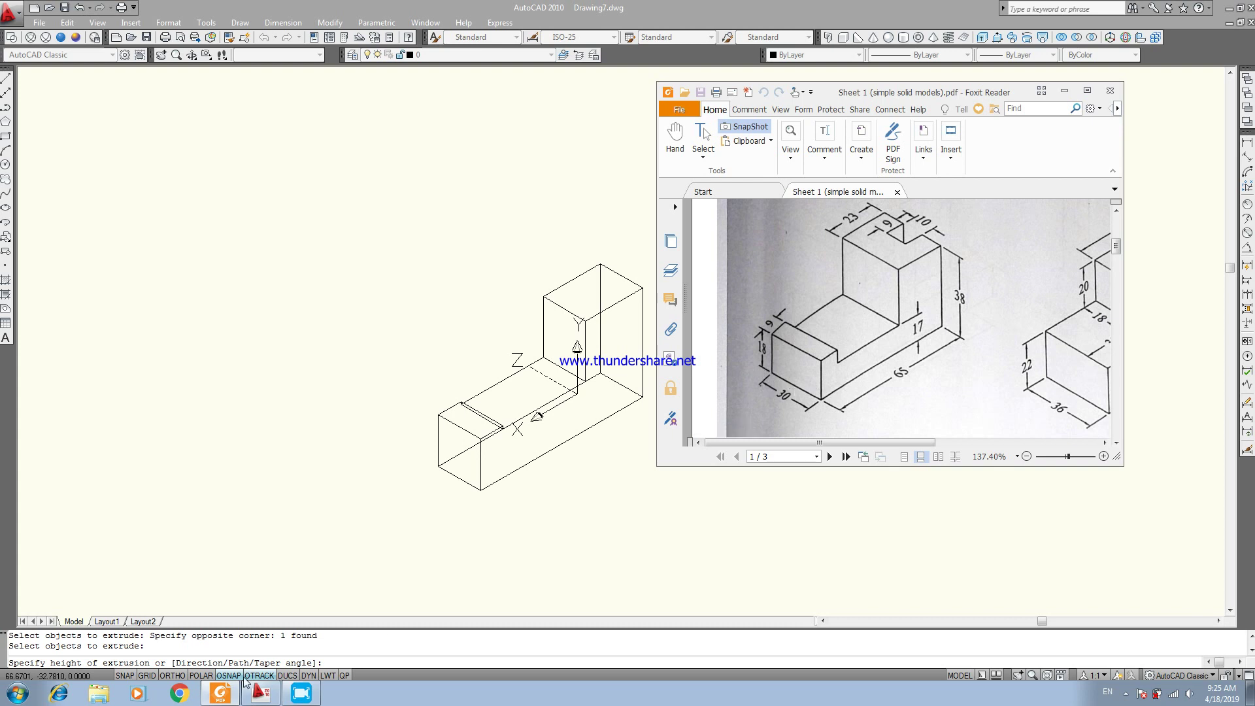
pyautogui.click(221, 693)
pyautogui.write('30')
pyautogui.press('Return')
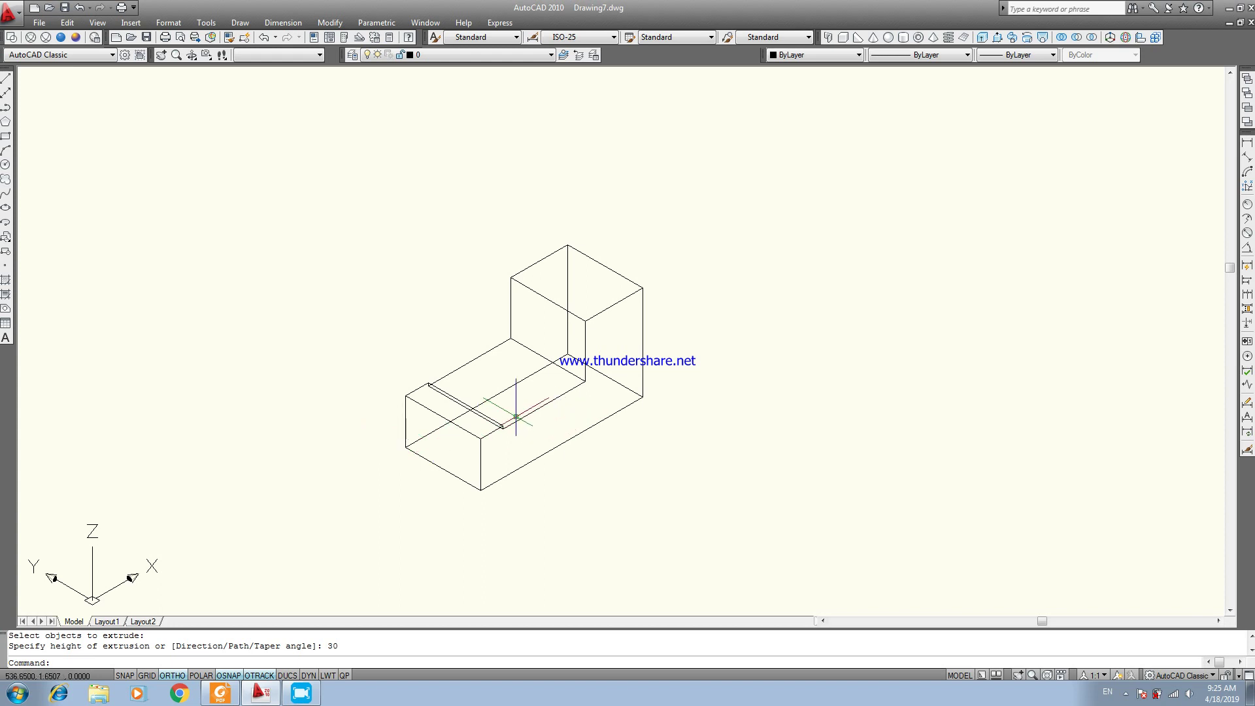
pyautogui.click(220, 693)
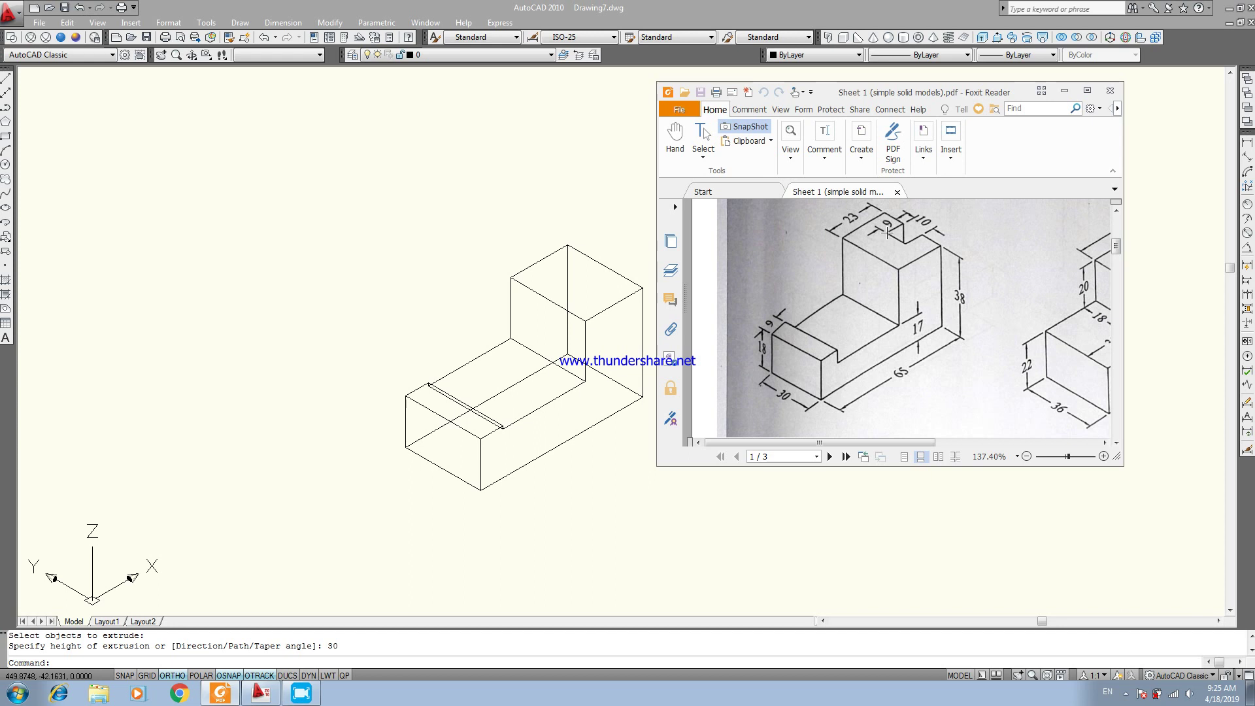
pyautogui.click(210, 697)
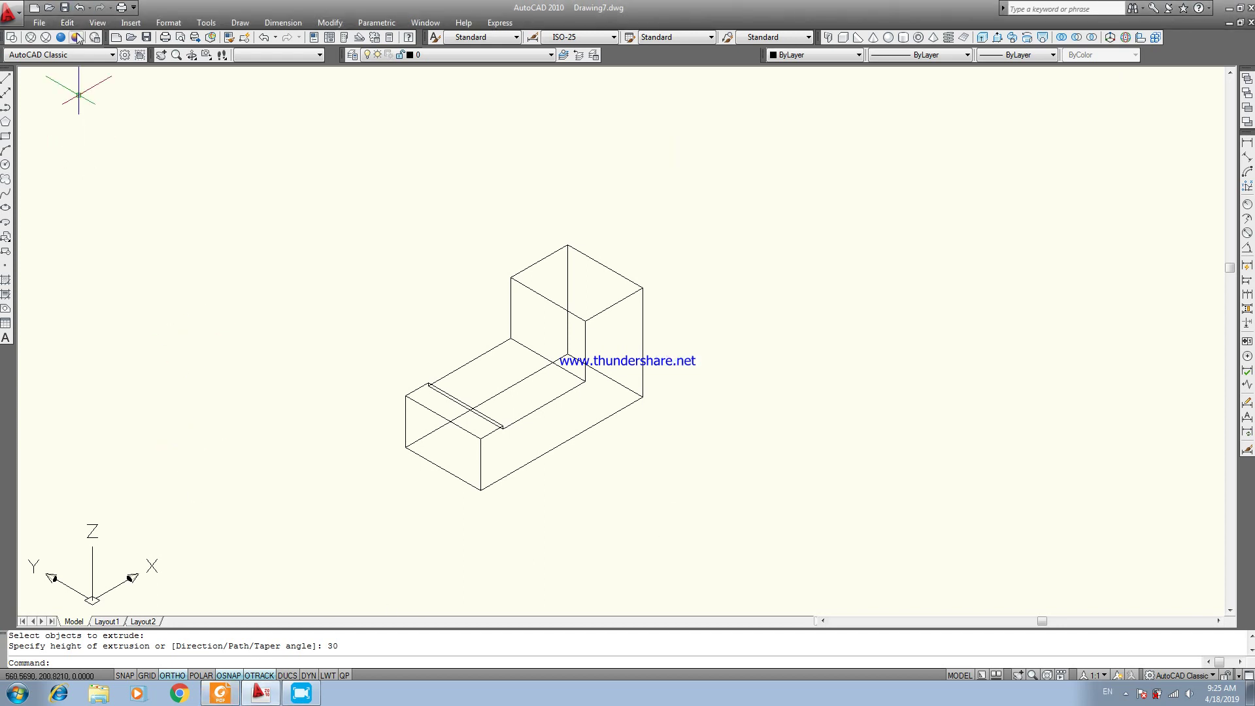
# Preview the solid in Conceptual style, then return to 2D Wireframe.
pyautogui.click(76, 37)
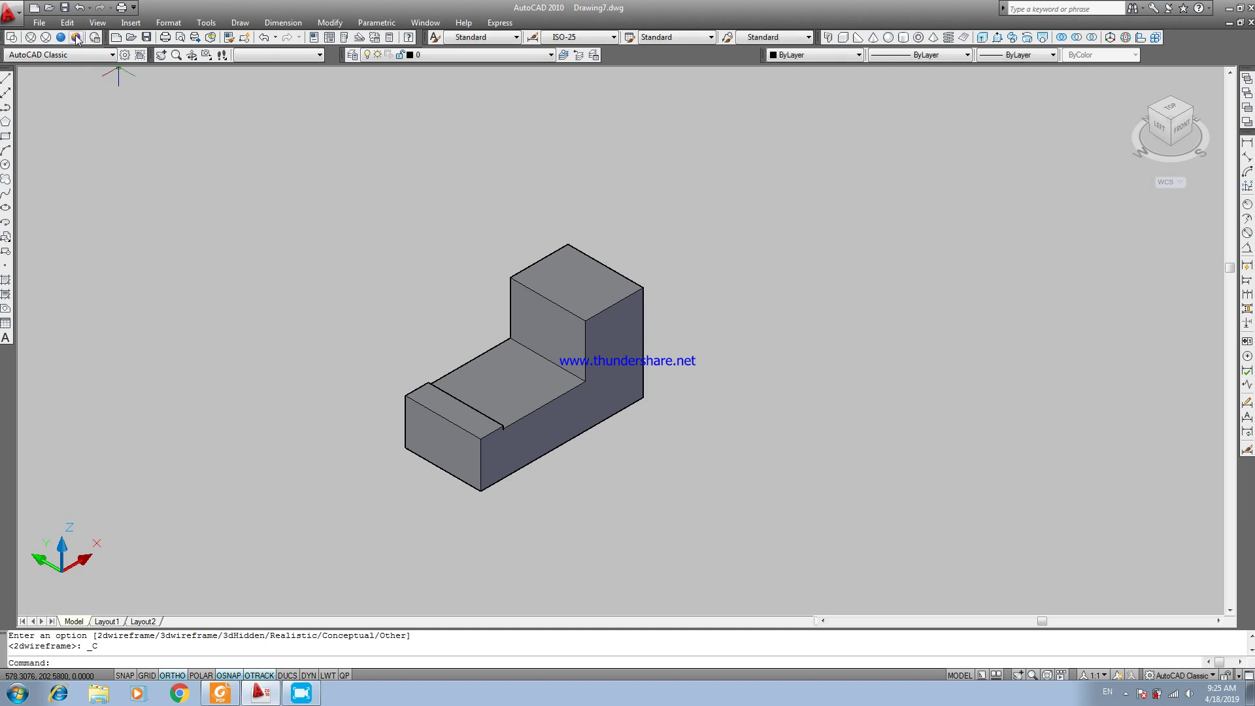
pyautogui.click(531, 428)
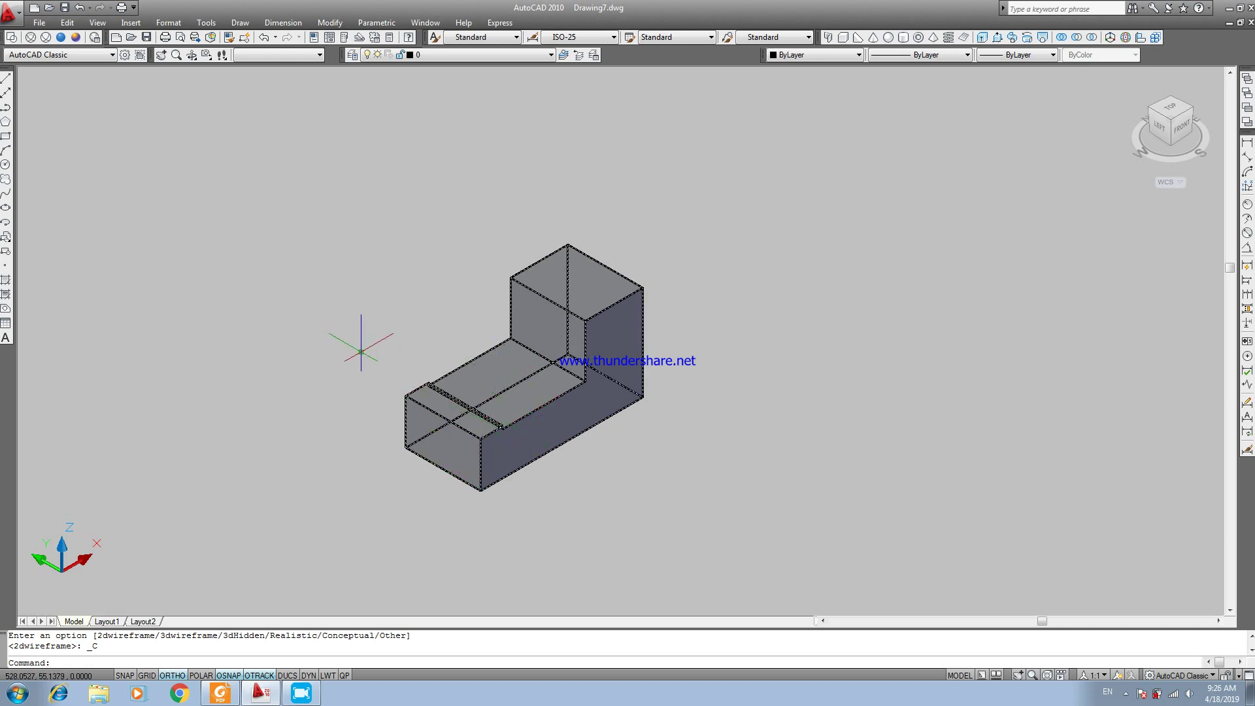
pyautogui.press('Escape')
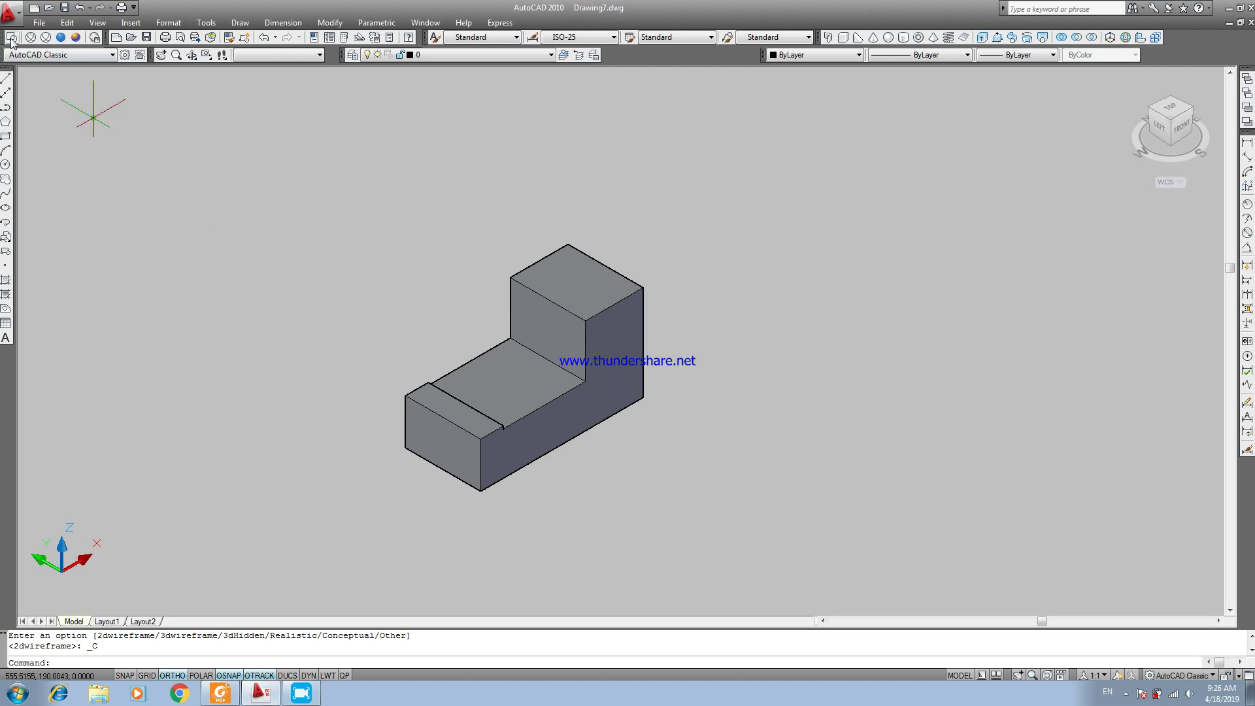
pyautogui.click(11, 38)
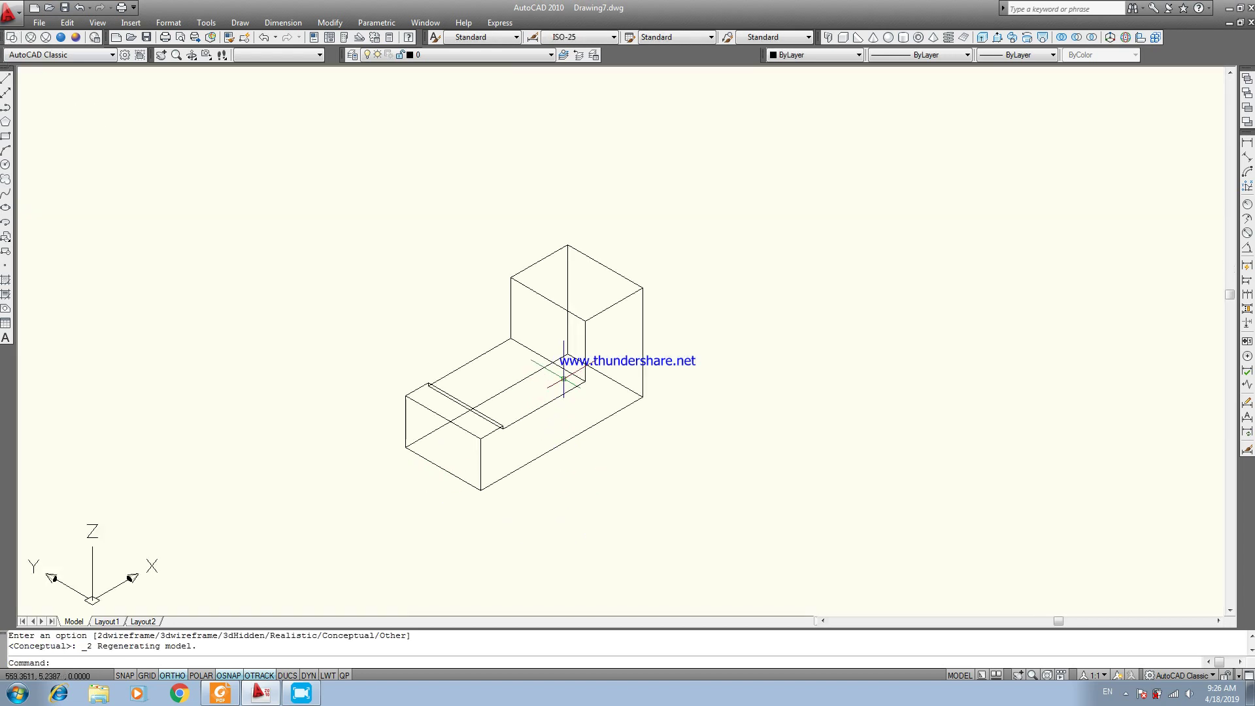
# Review the dimensioned reference drawing in Foxit Reader, then hide it.
pyautogui.click(220, 693)
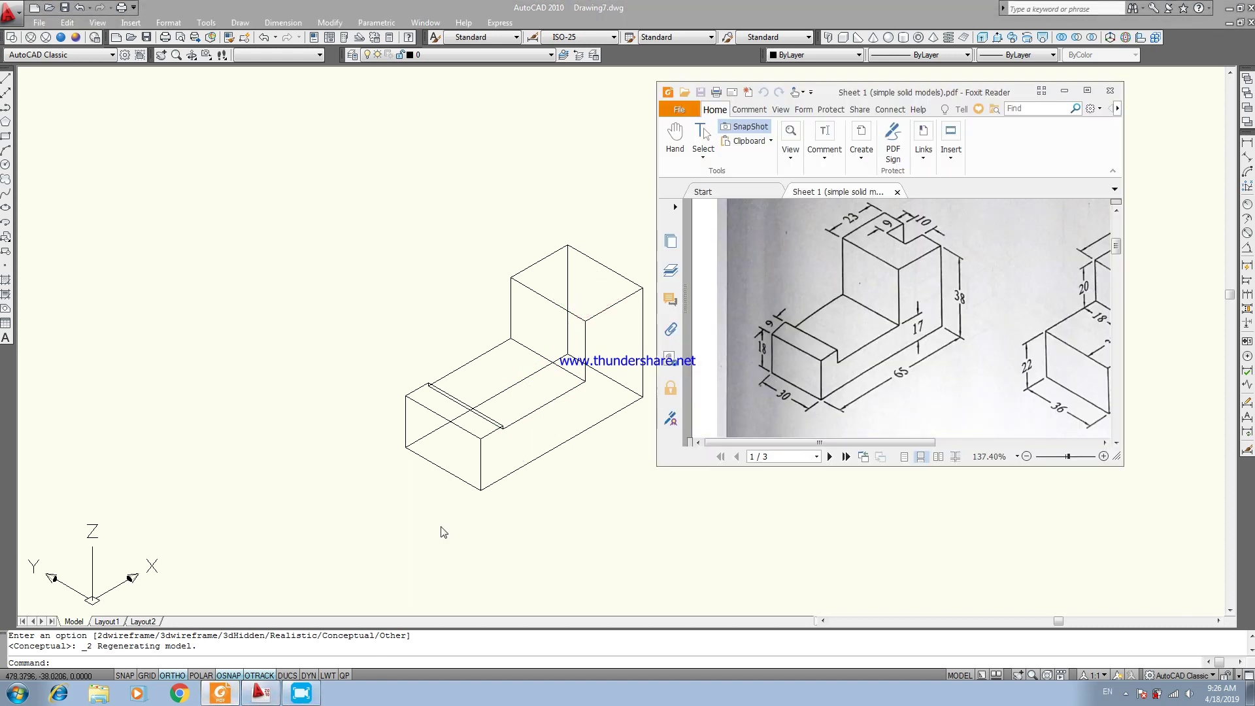
pyautogui.click(221, 686)
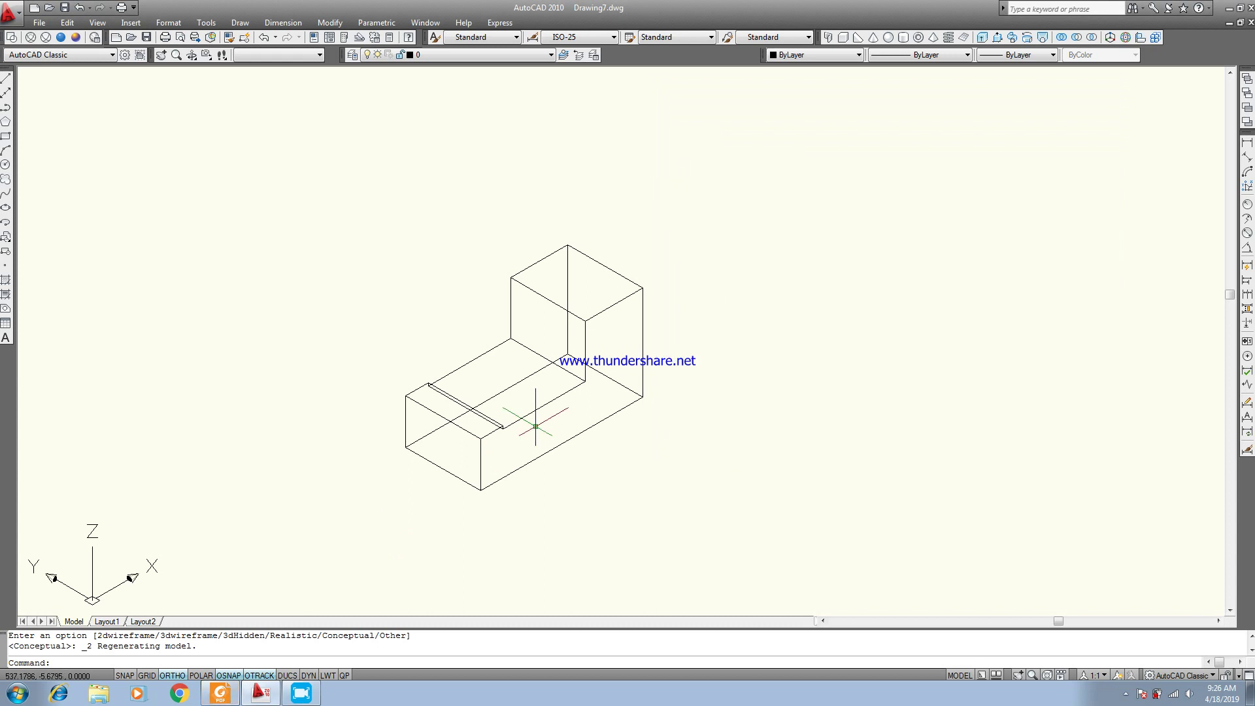
pyautogui.click(229, 697)
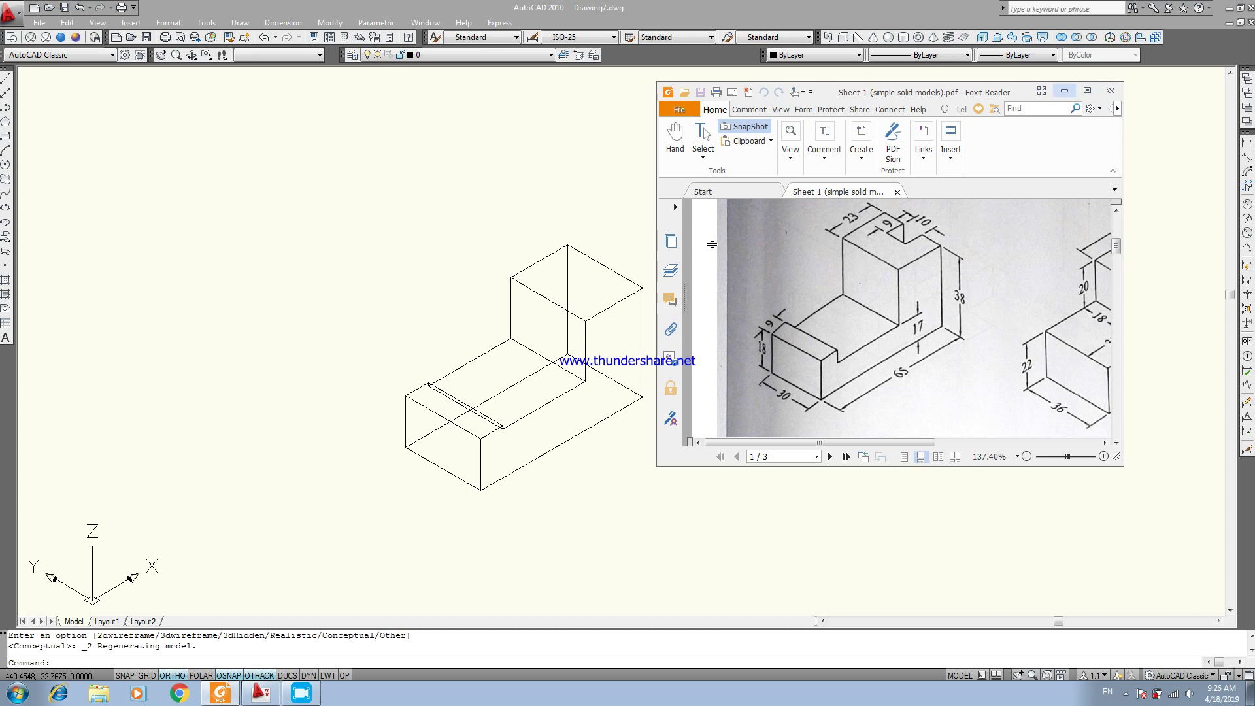
pyautogui.click(1064, 91)
# Draw the notch outline edges of 10, 9 and 10 units on the tall end's top face.
pyautogui.press('Return')
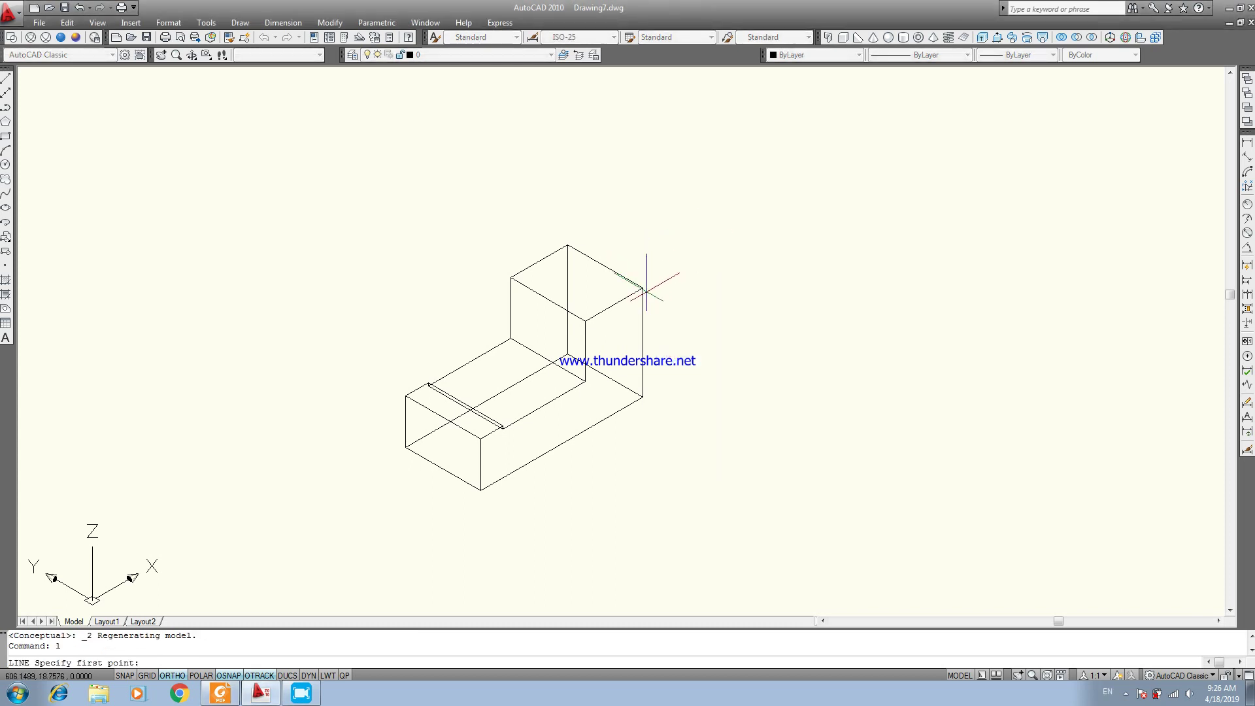
pyautogui.click(643, 288)
pyautogui.write('10')
pyautogui.press('Return')
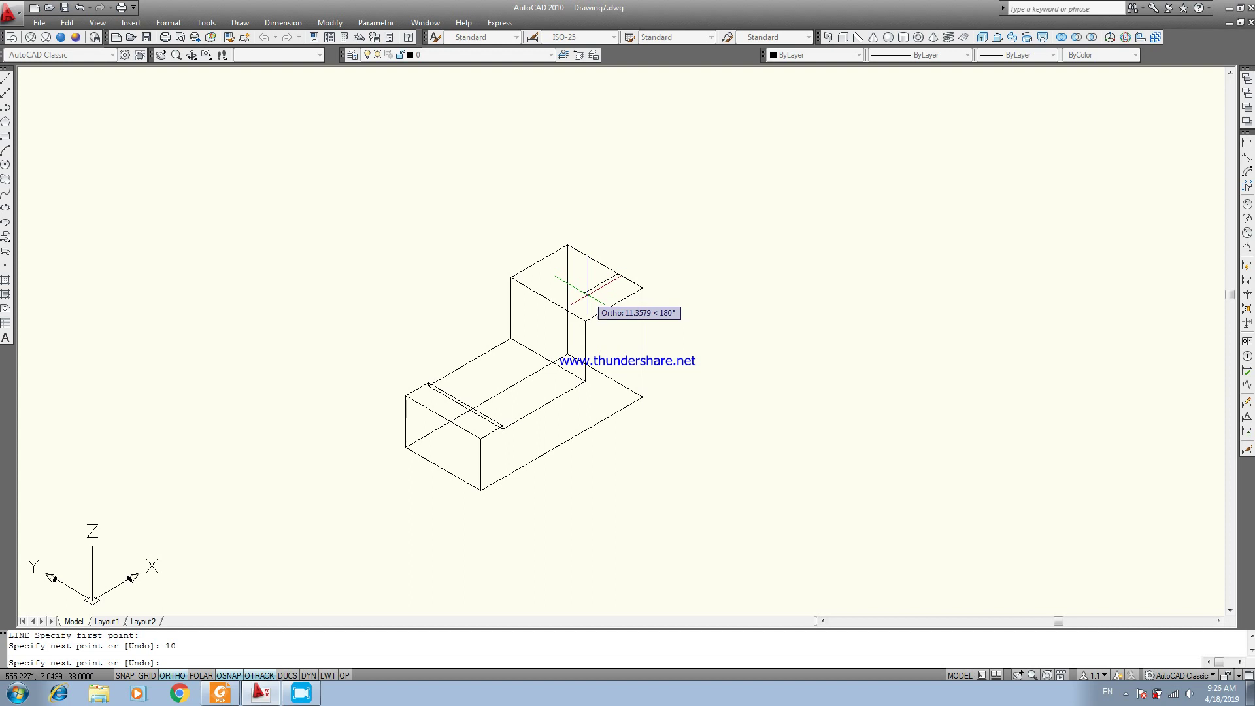
pyautogui.write('9')
pyautogui.press('Return')
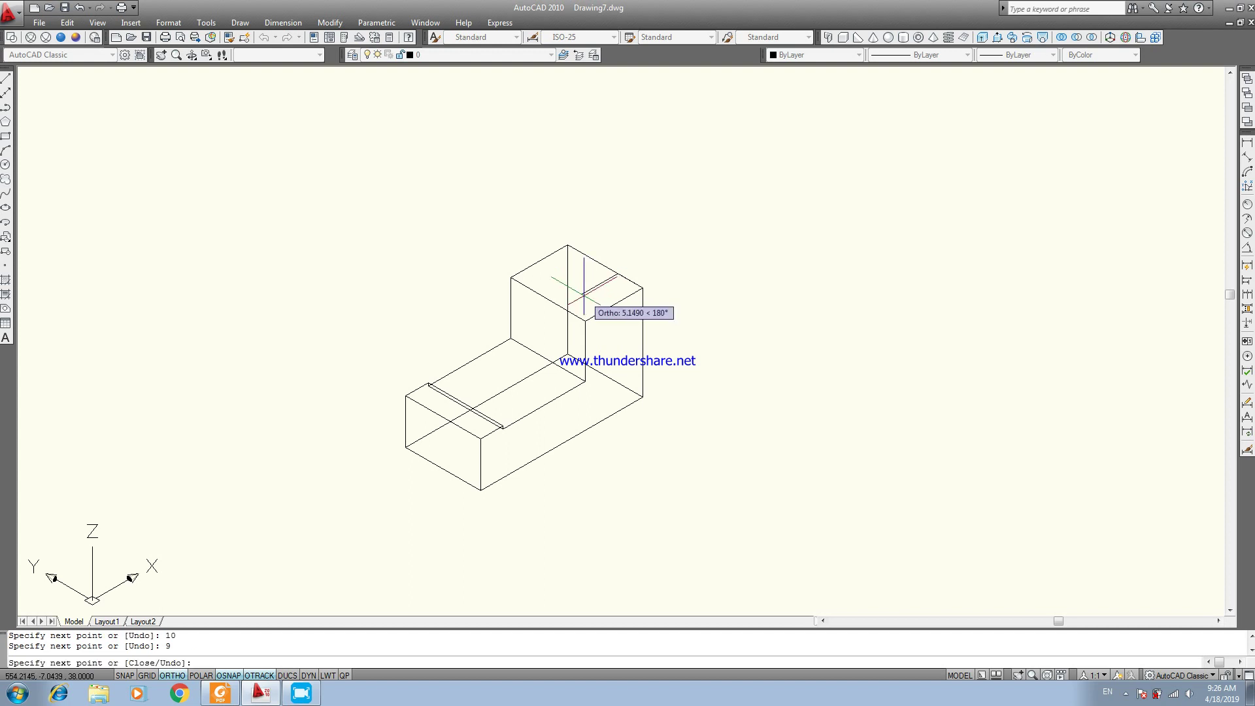
pyautogui.write('10')
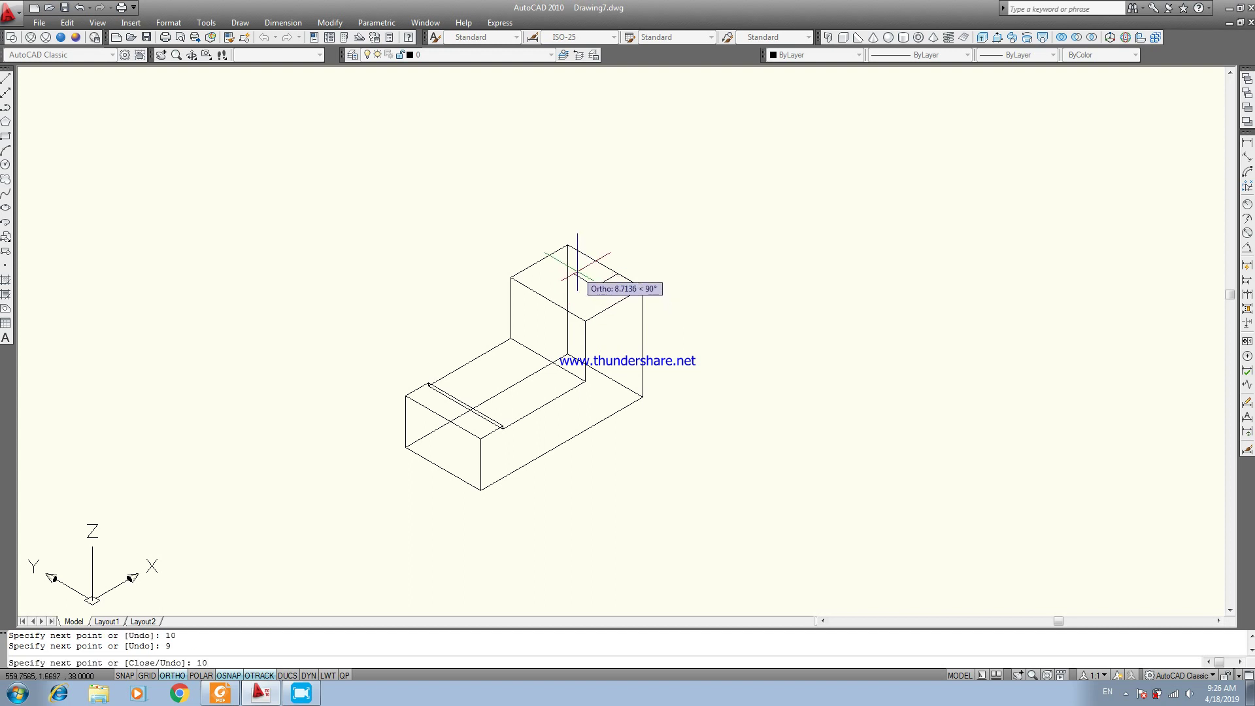
pyautogui.press('Return')
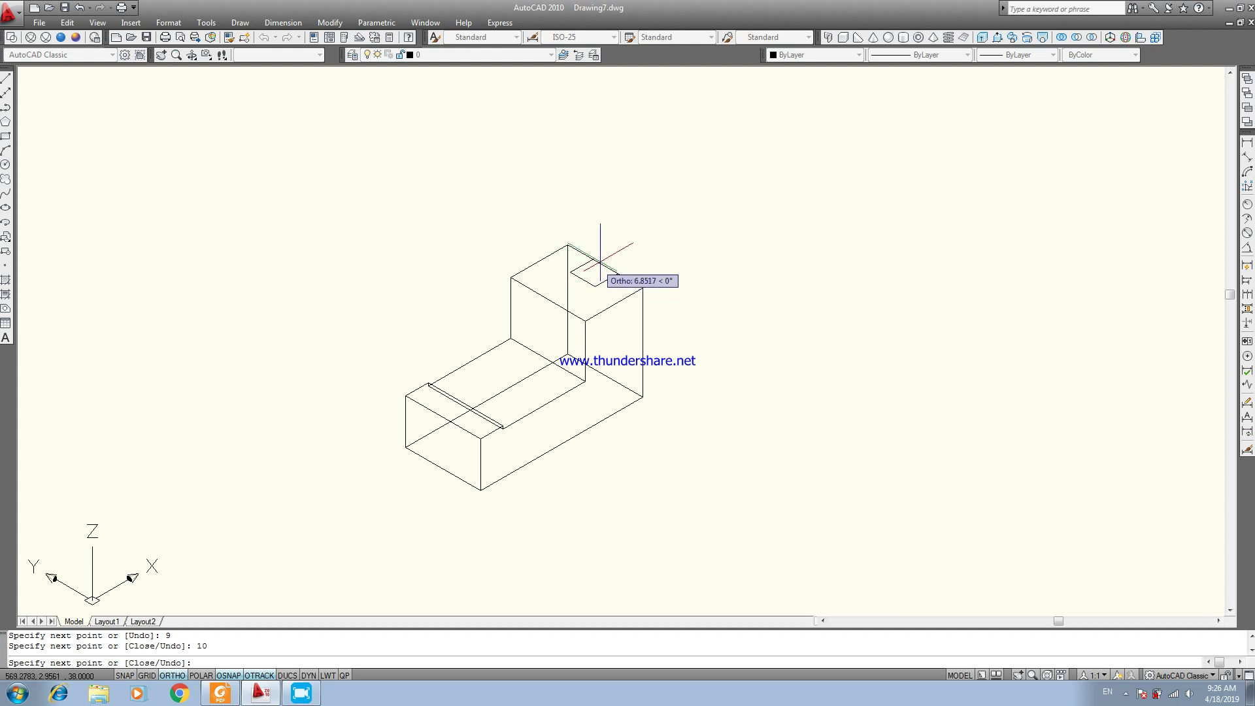
pyautogui.press('Escape')
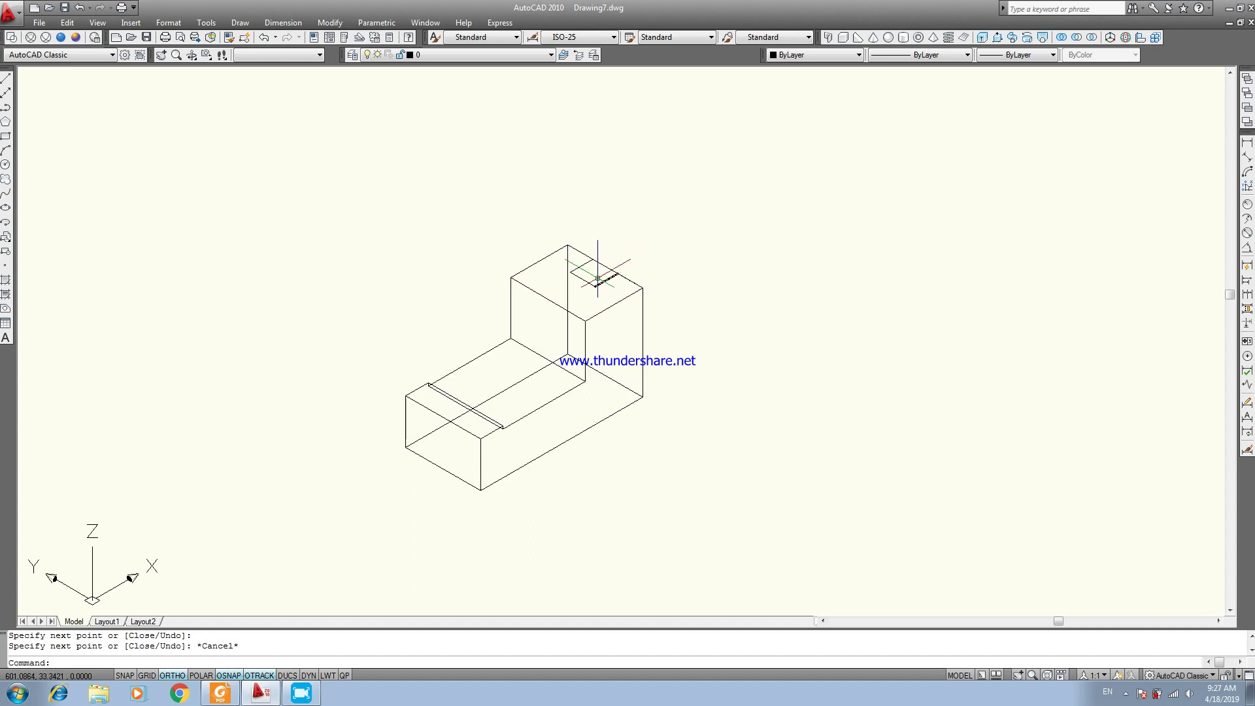
pyautogui.write('reg')
# Try converting the open rectangle edges into a region, which creates none.
pyautogui.press('Return')
pyautogui.click(603, 282)
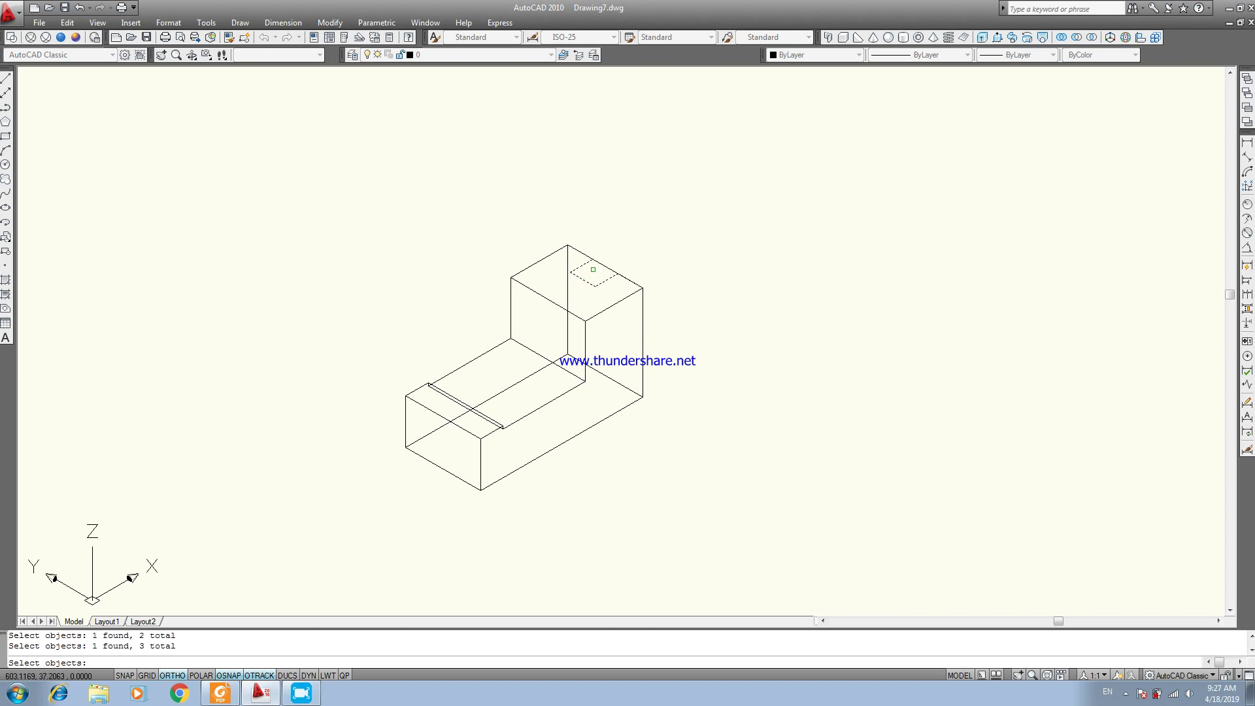
pyautogui.click(612, 270)
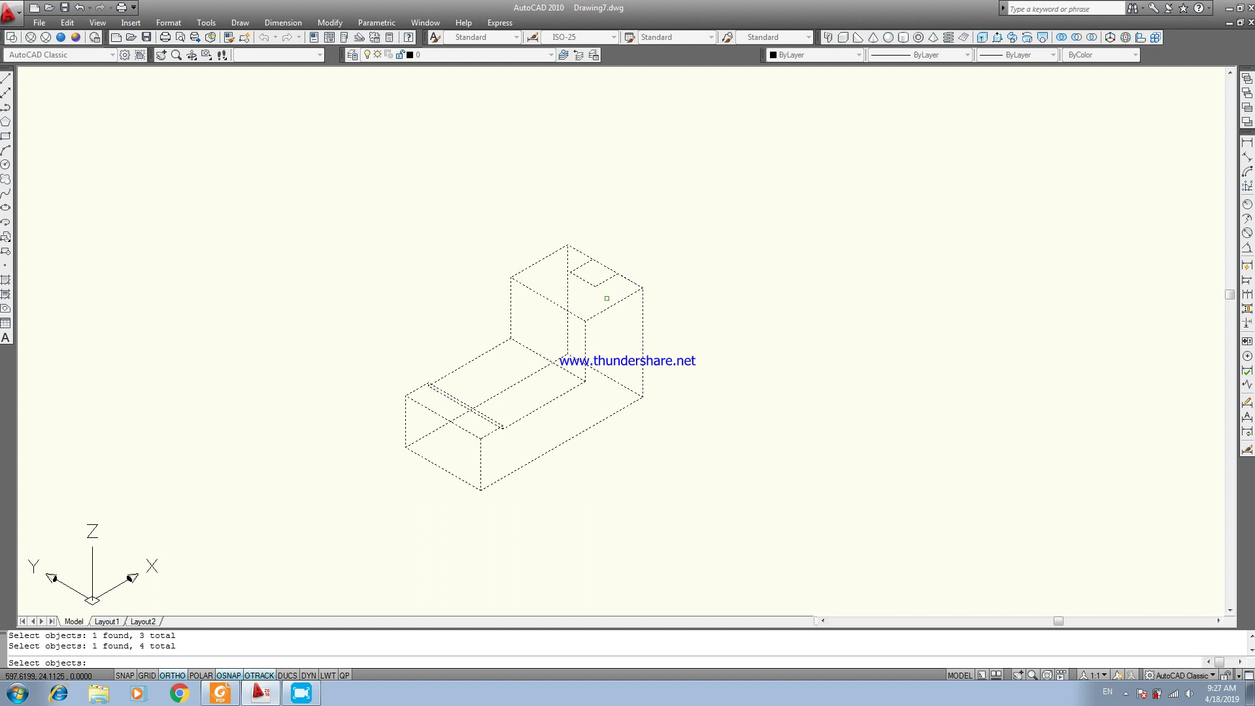
pyautogui.press('Return')
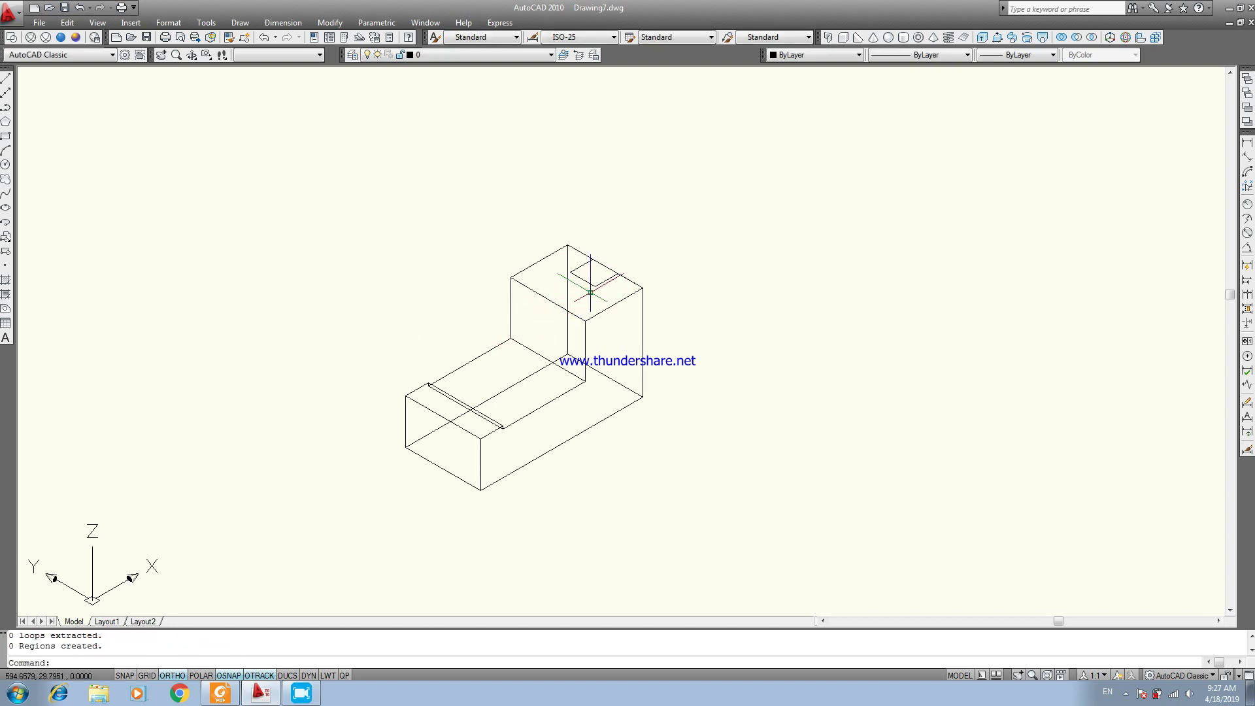
pyautogui.write('l')
# Add the rectangle's closing edge and convert its four edges into one region.
pyautogui.press('Return')
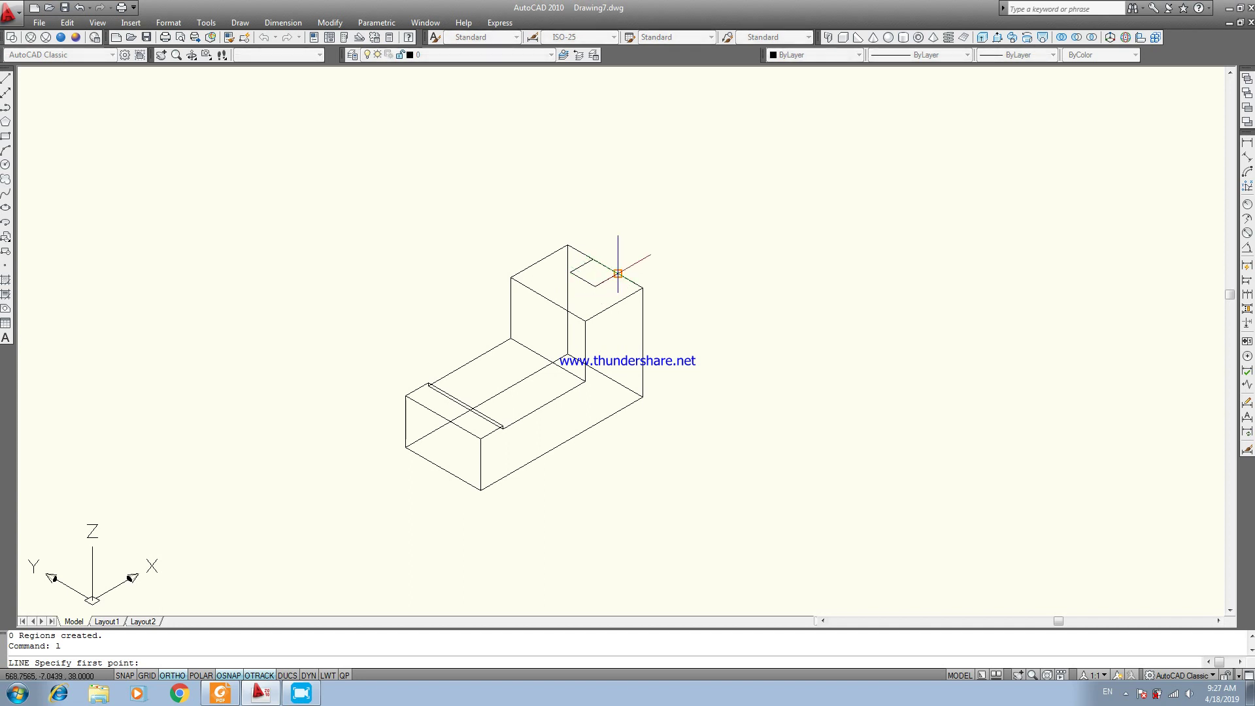
pyautogui.click(618, 271)
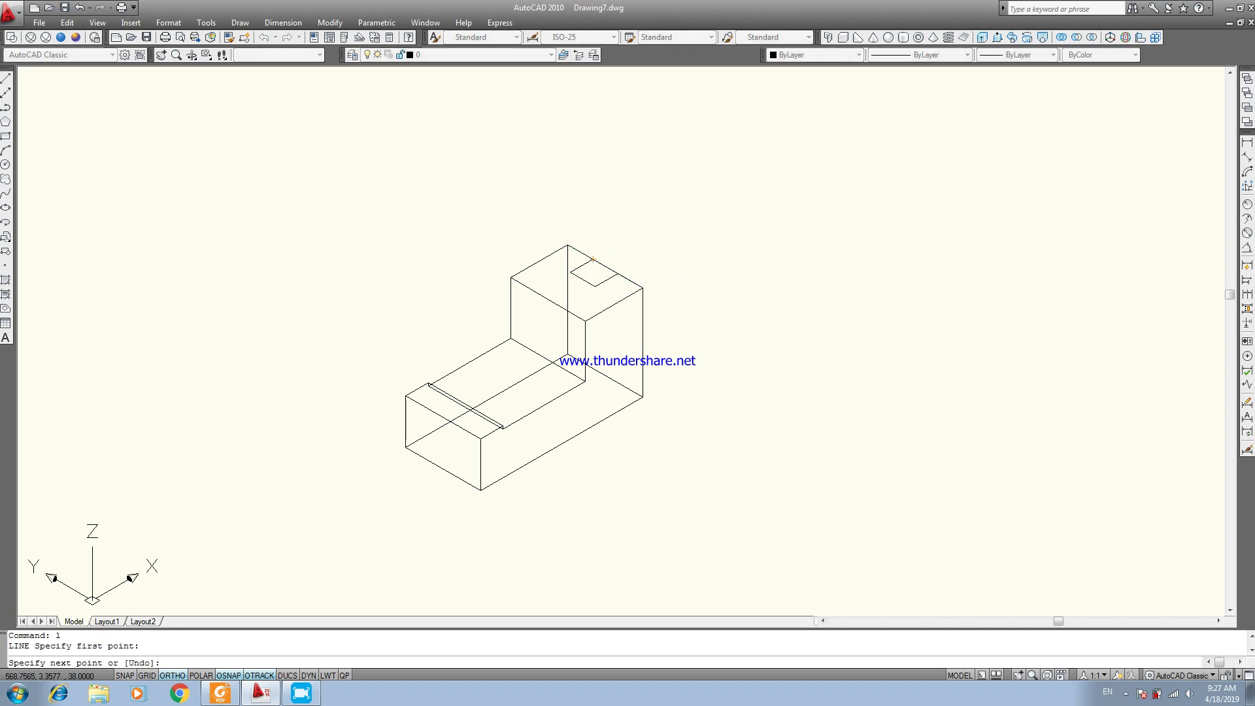
pyautogui.press('Escape')
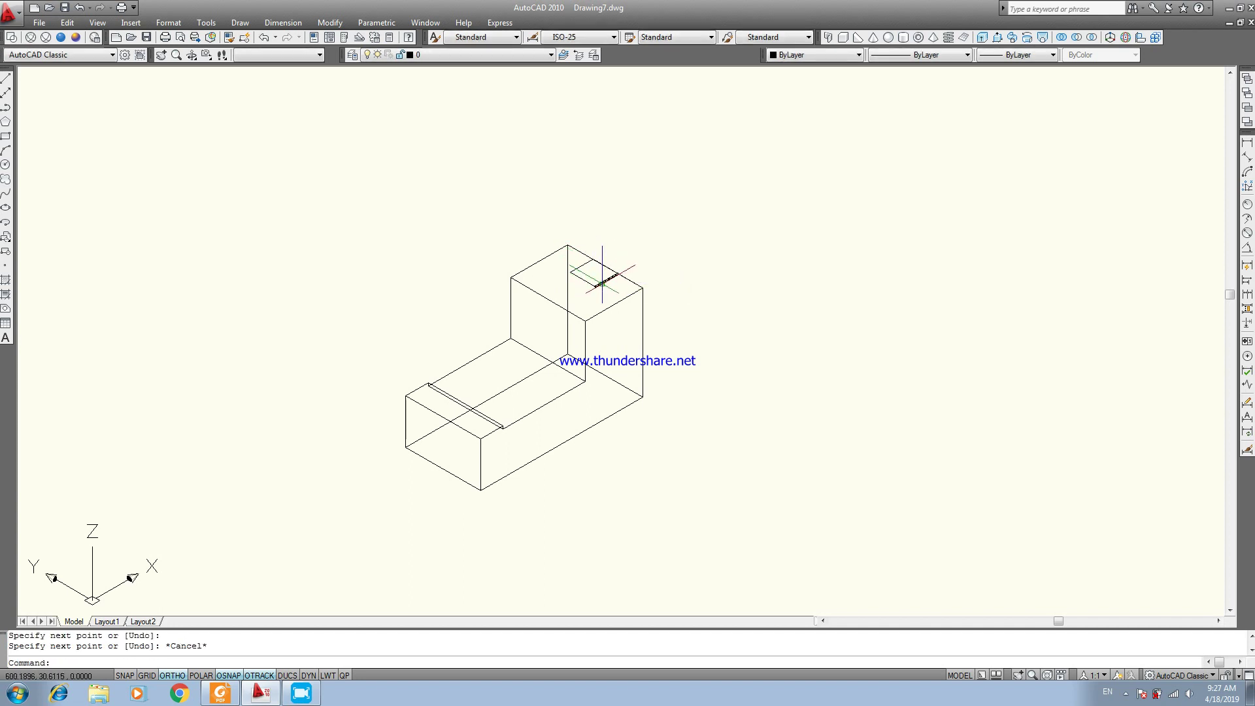
pyautogui.write('reg')
pyautogui.press('Return')
pyautogui.click(600, 283)
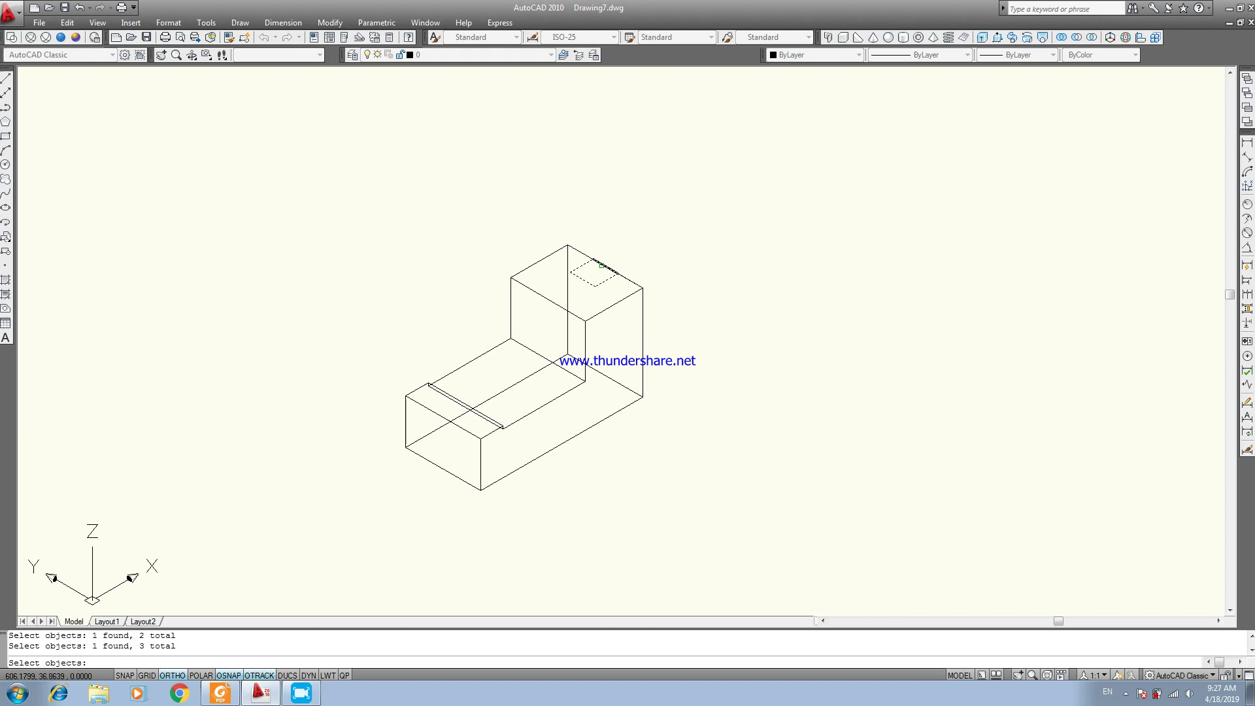
pyautogui.press('Return')
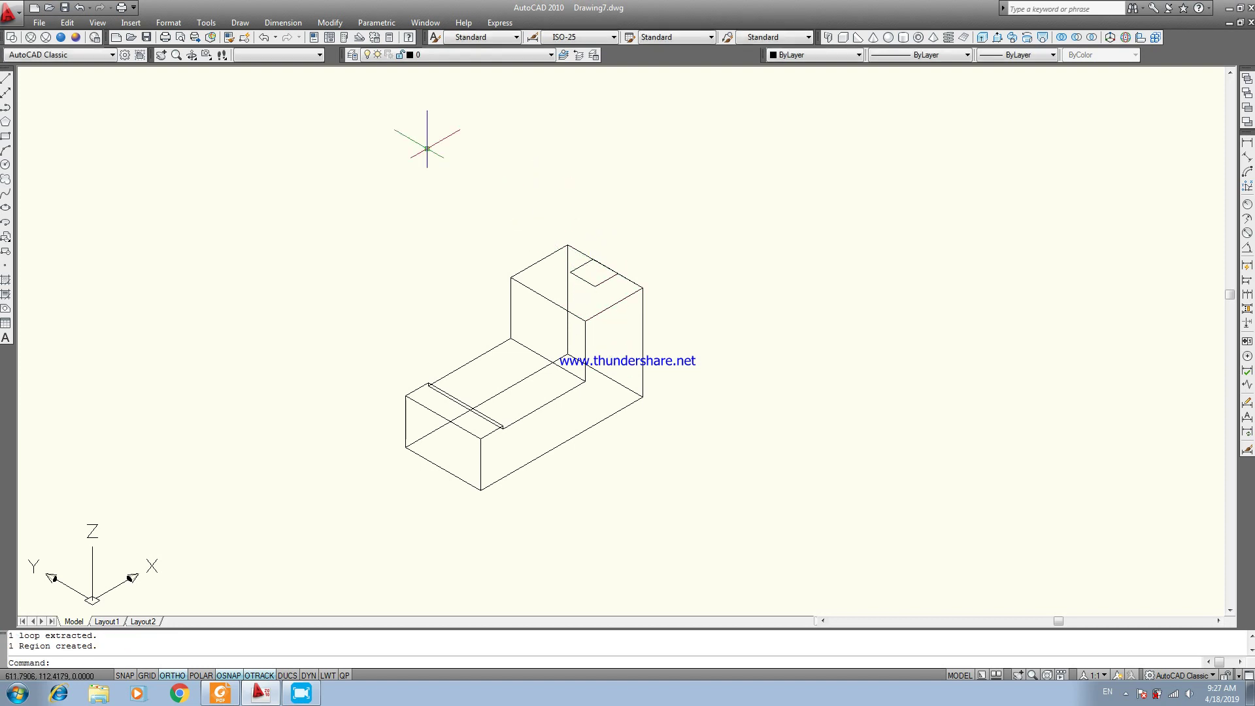
# Presspull the small rectangle 38 units into the tall end and shade it Conceptual.
pyautogui.click(997, 39)
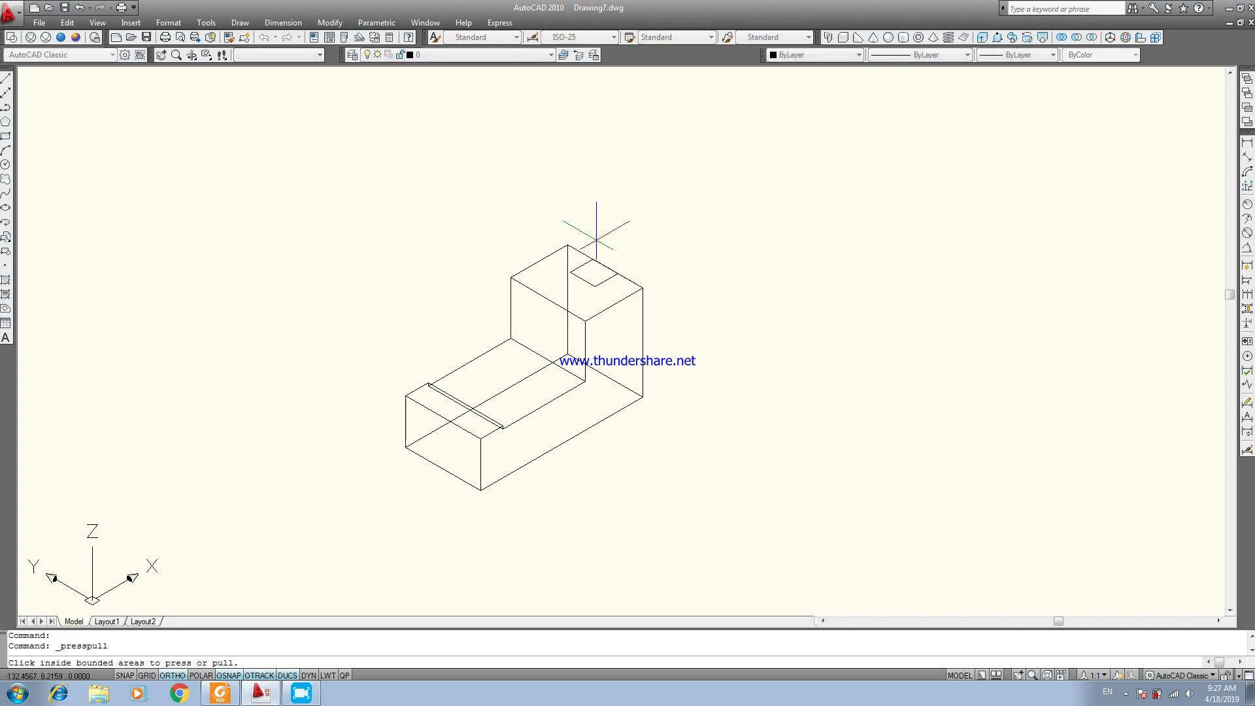
pyautogui.click(595, 271)
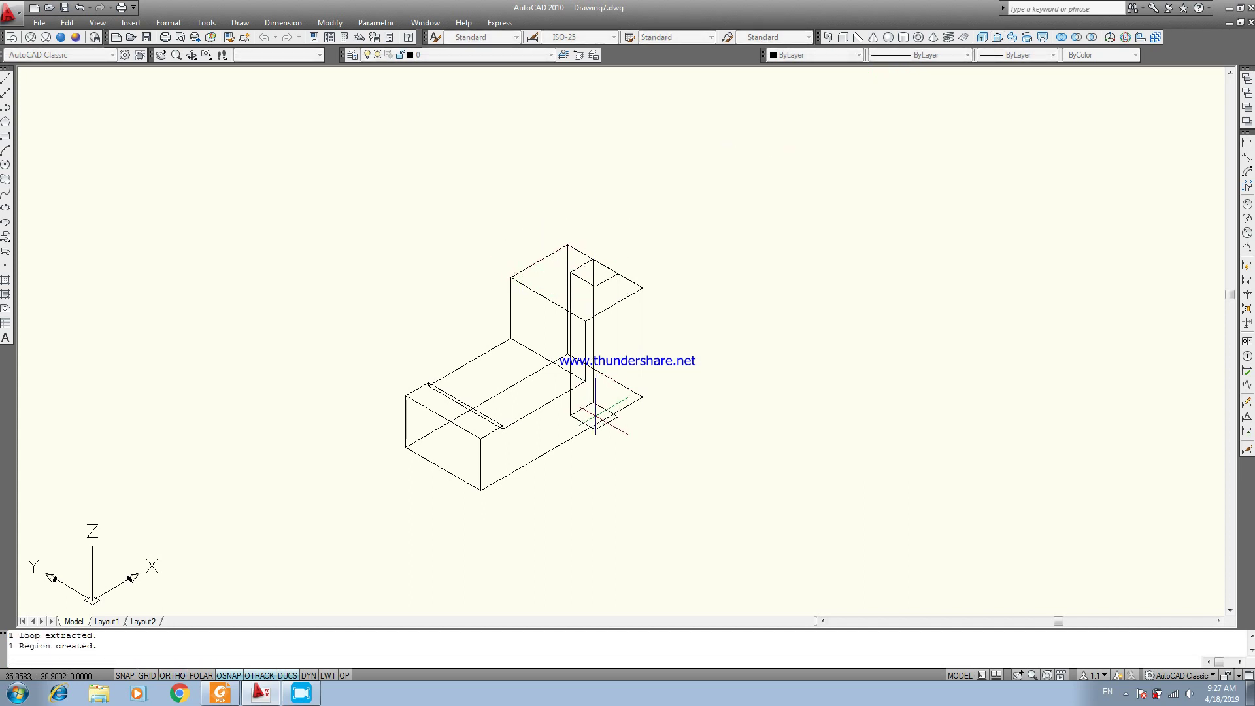
pyautogui.click(235, 695)
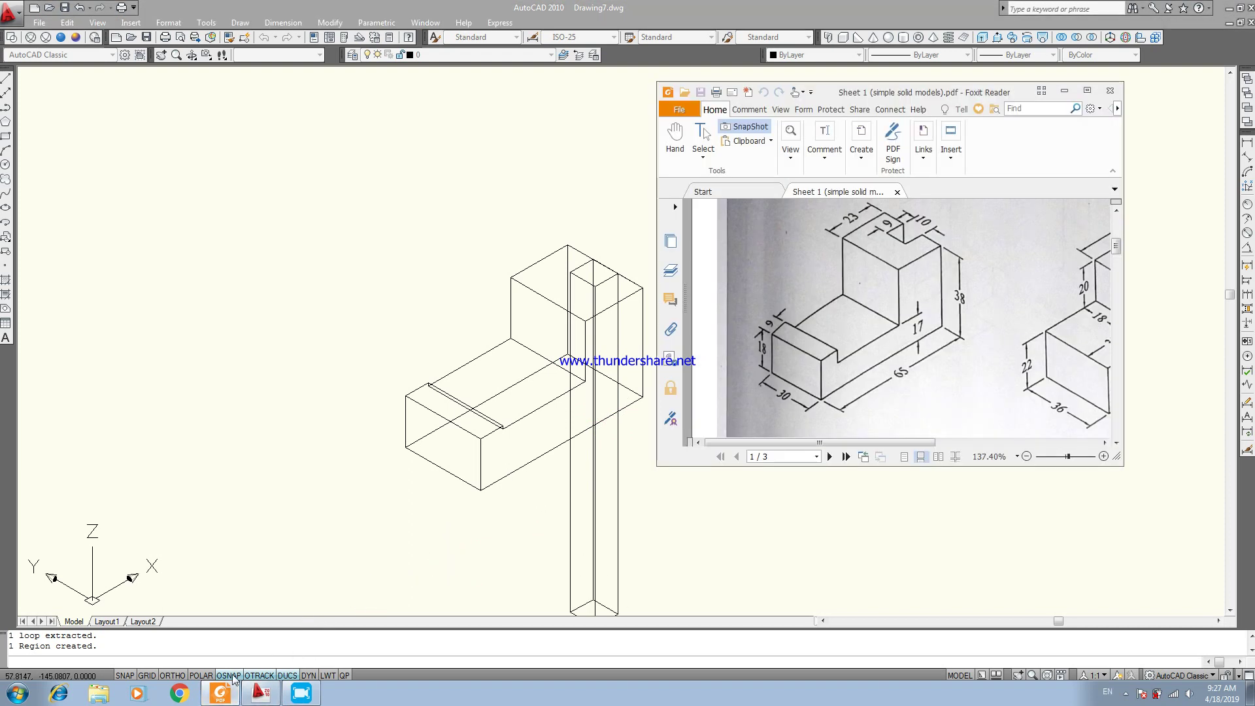
pyautogui.click(324, 637)
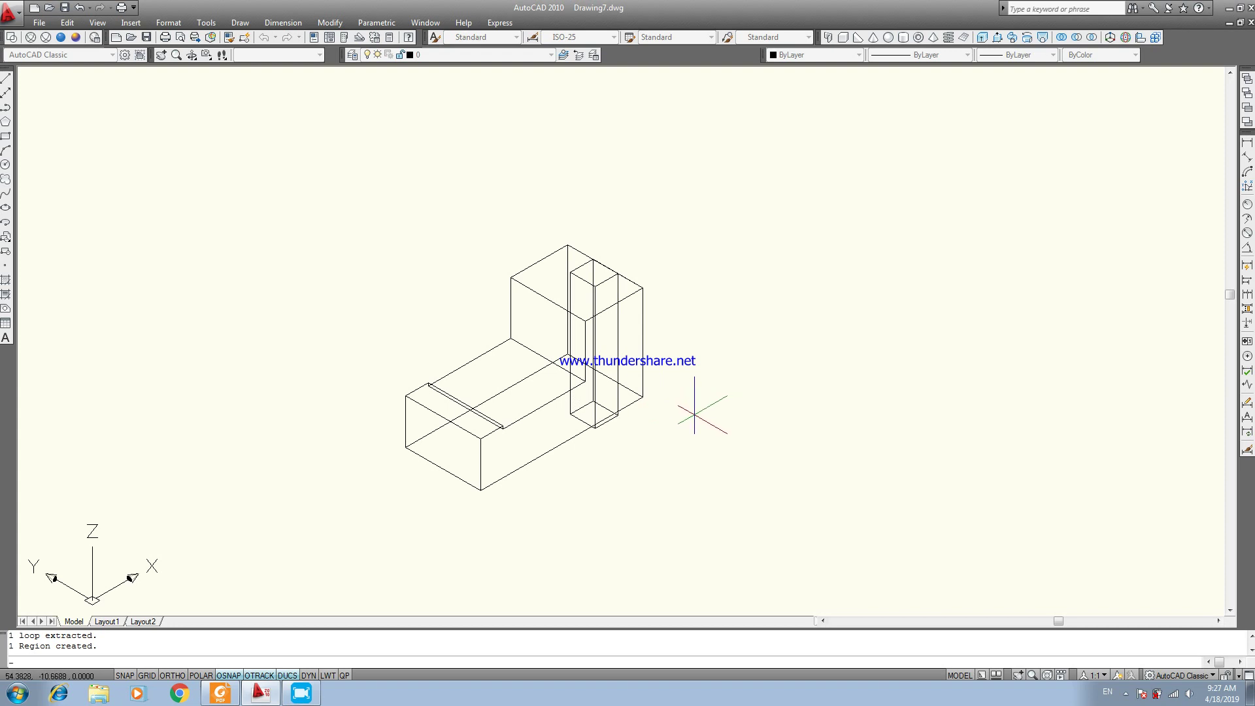
pyautogui.write('38')
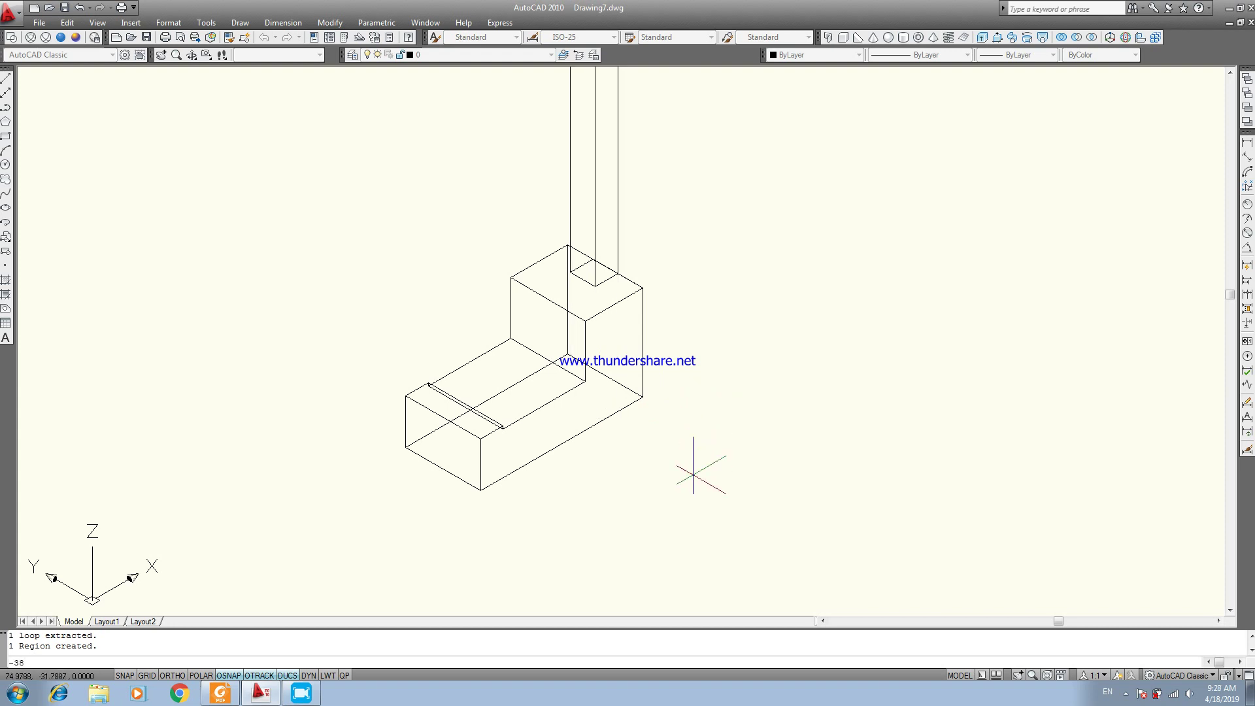
pyautogui.press('Return')
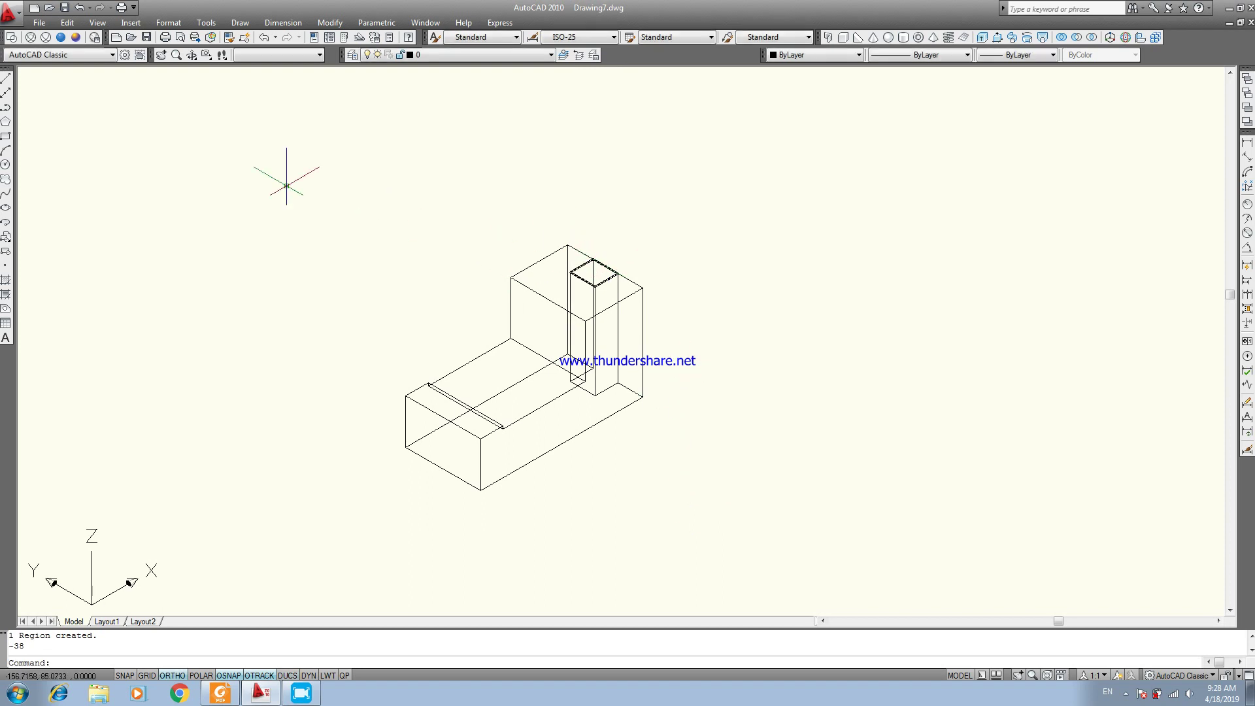
pyautogui.click(76, 41)
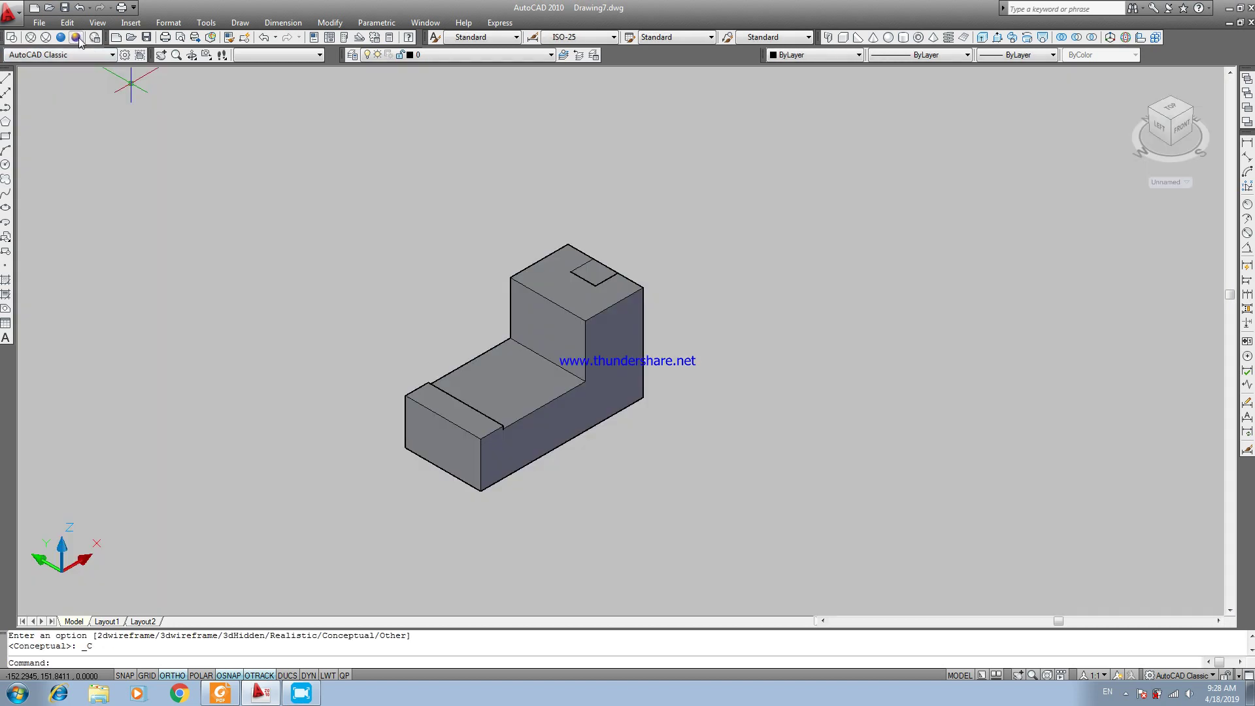
# Inspect the rectangle over the notch in 2D Wireframe, then return to Conceptual shading.
pyautogui.click(12, 38)
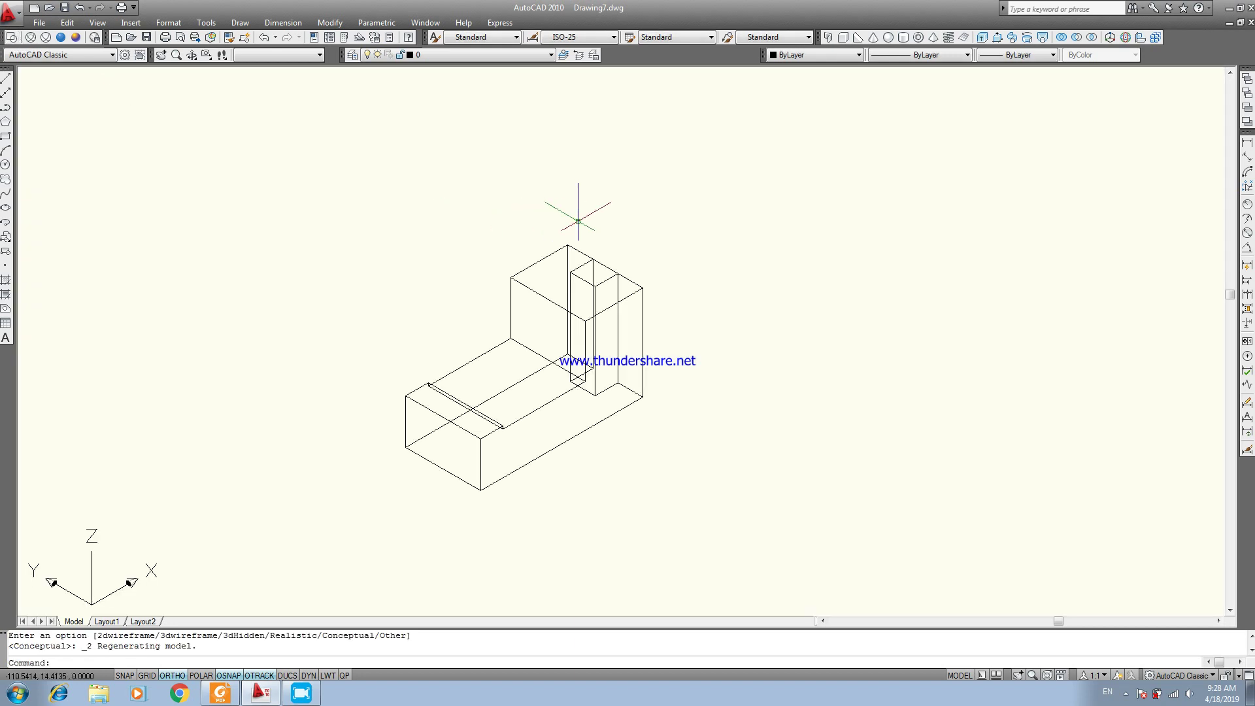
pyautogui.click(603, 268)
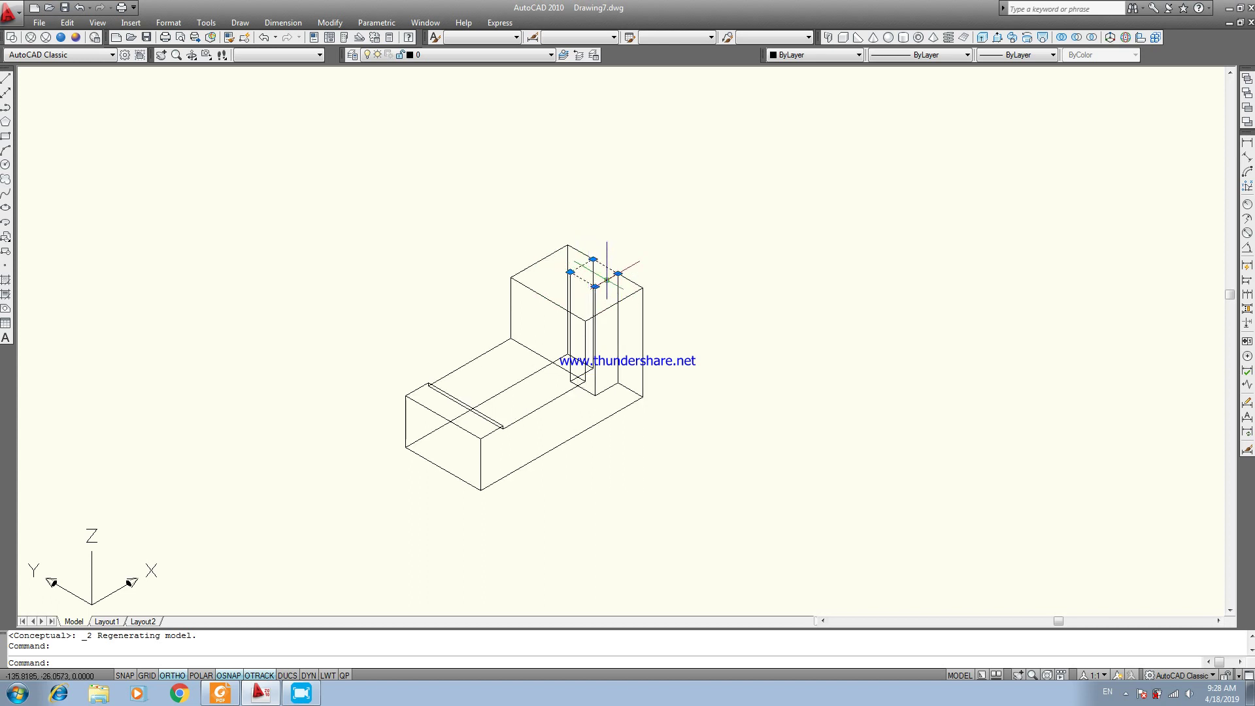
pyautogui.press('Escape')
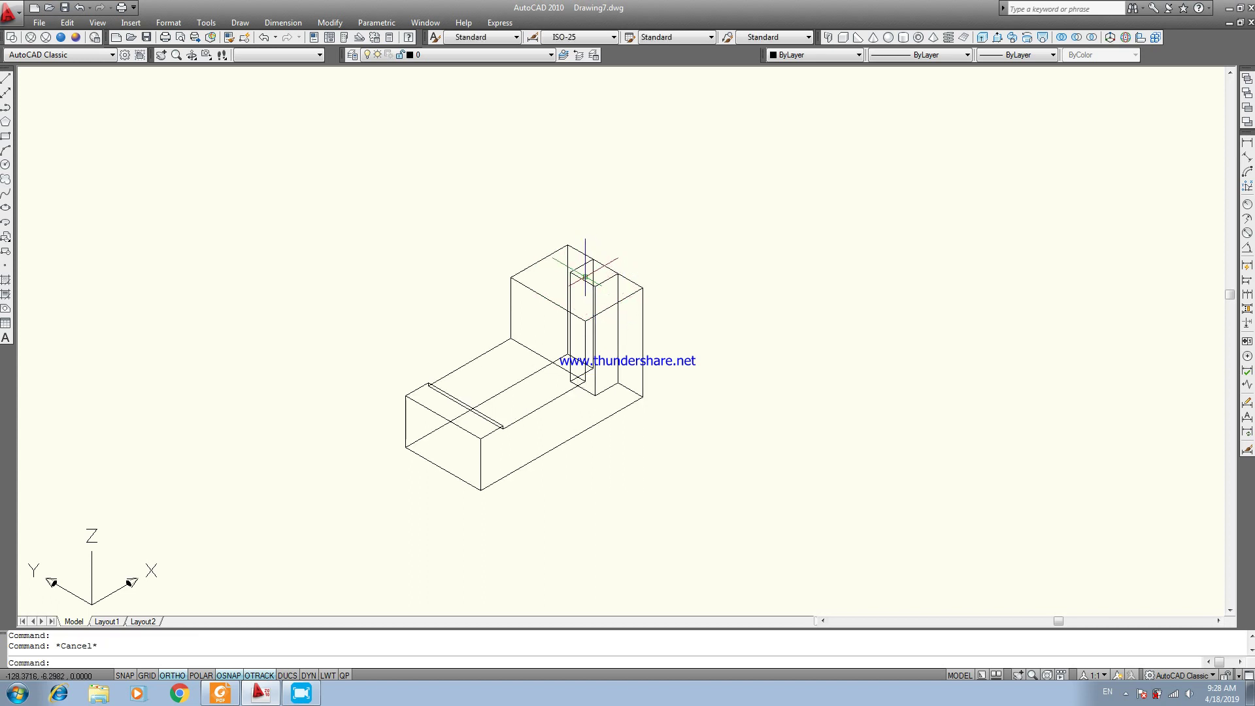
pyautogui.click(76, 38)
# Erase the leftover face covering the notch, leaving an open slot visible from the front.
pyautogui.moveTo(359, 375)
pyautogui.keyDown('shift'); pyautogui.mouseDown(button='middle')
pyautogui.moveTo(51, 323)
pyautogui.moveTo(78, 336)
pyautogui.mouseUp(button='middle'); pyautogui.keyUp('shift')
pyautogui.scroll(3, 476, 410)
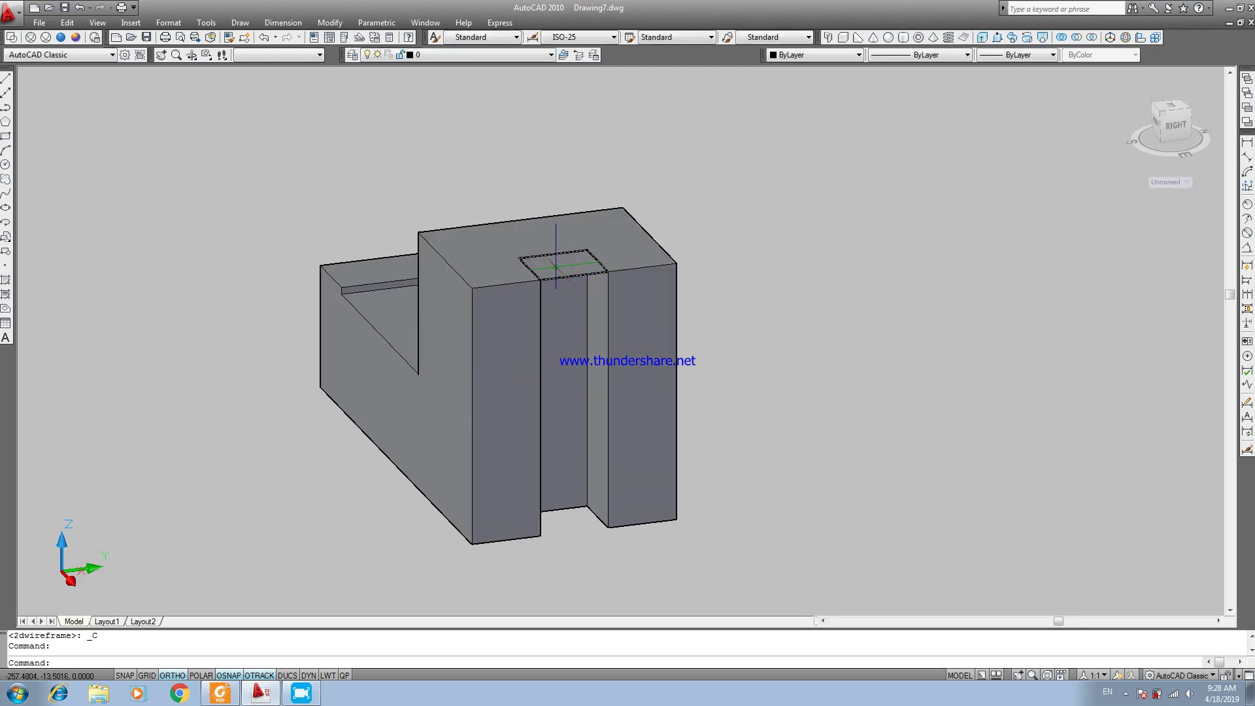
pyautogui.keyDown('ctrl'); pyautogui.click(556, 267); pyautogui.keyUp('ctrl')
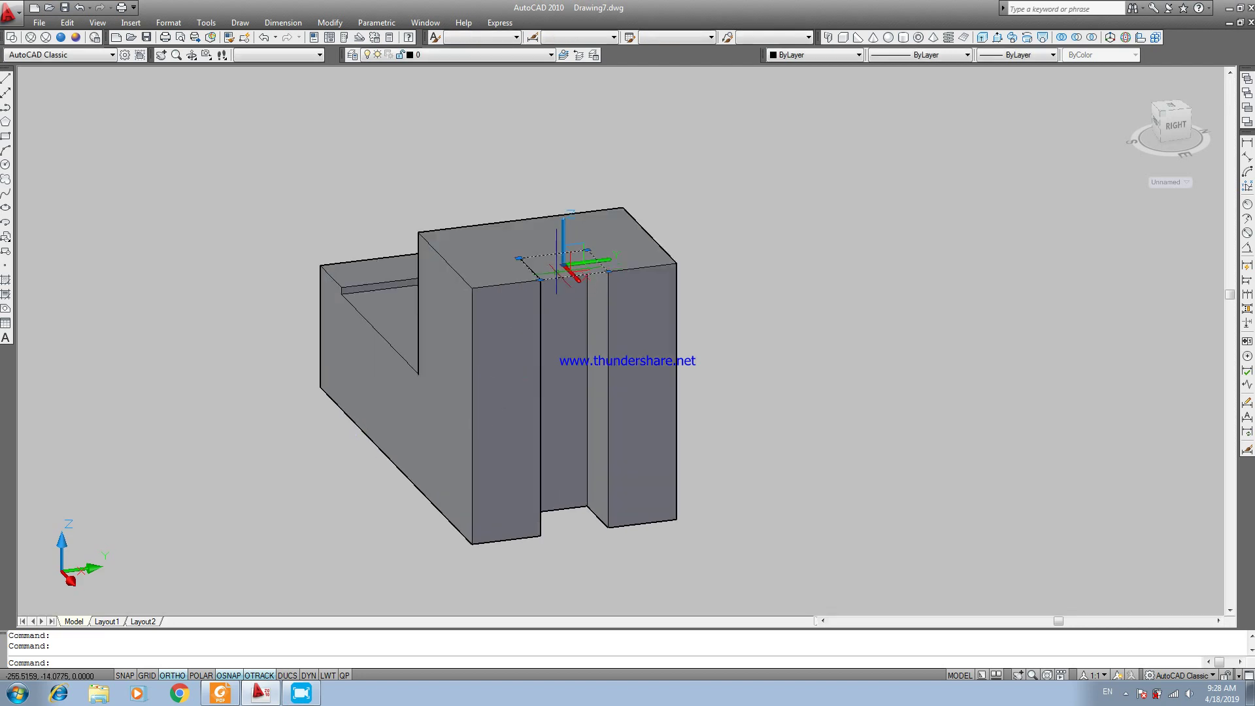
pyautogui.write('e')
pyautogui.press('Return')
pyautogui.moveTo(565, 340)
pyautogui.keyDown('shift'); pyautogui.mouseDown(button='middle')
pyautogui.moveTo(496, 337)
pyautogui.moveTo(493, 322)
pyautogui.moveTo(605, 351)
pyautogui.moveTo(773, 361)
pyautogui.moveTo(771, 392)
pyautogui.moveTo(752, 371)
pyautogui.mouseUp(button='middle'); pyautogui.keyUp('shift')
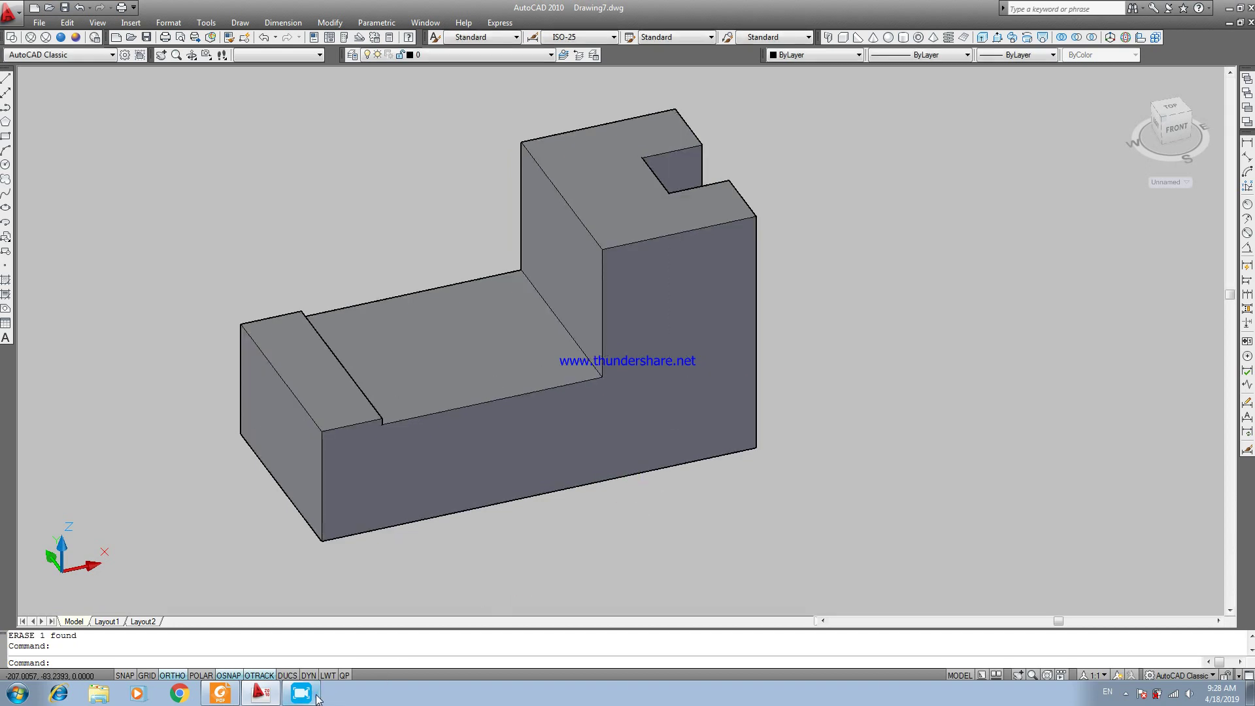